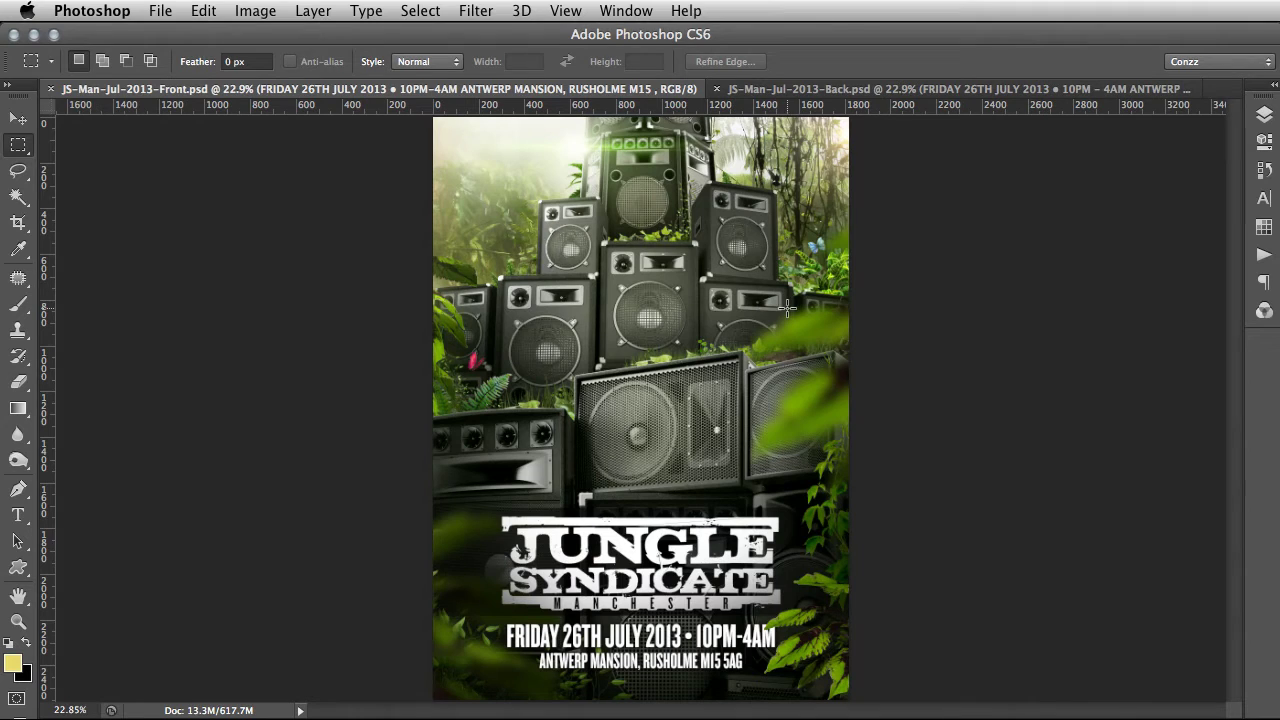
Step: Review the back and front flyer designs, and create an International Paper A4 document at 300 pixels/inch in RGB with a white background
{"action": "left_click", "coordinate": [883, 91]}
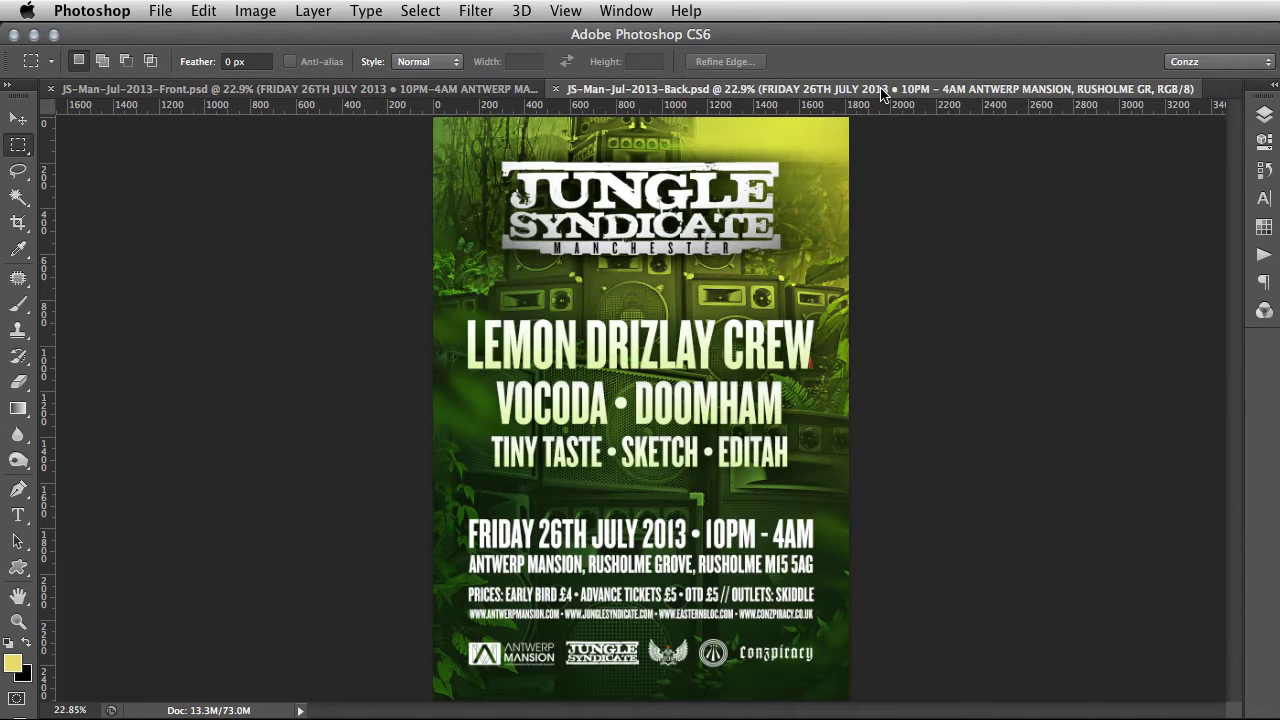
{"action": "left_click", "coordinate": [443, 90]}
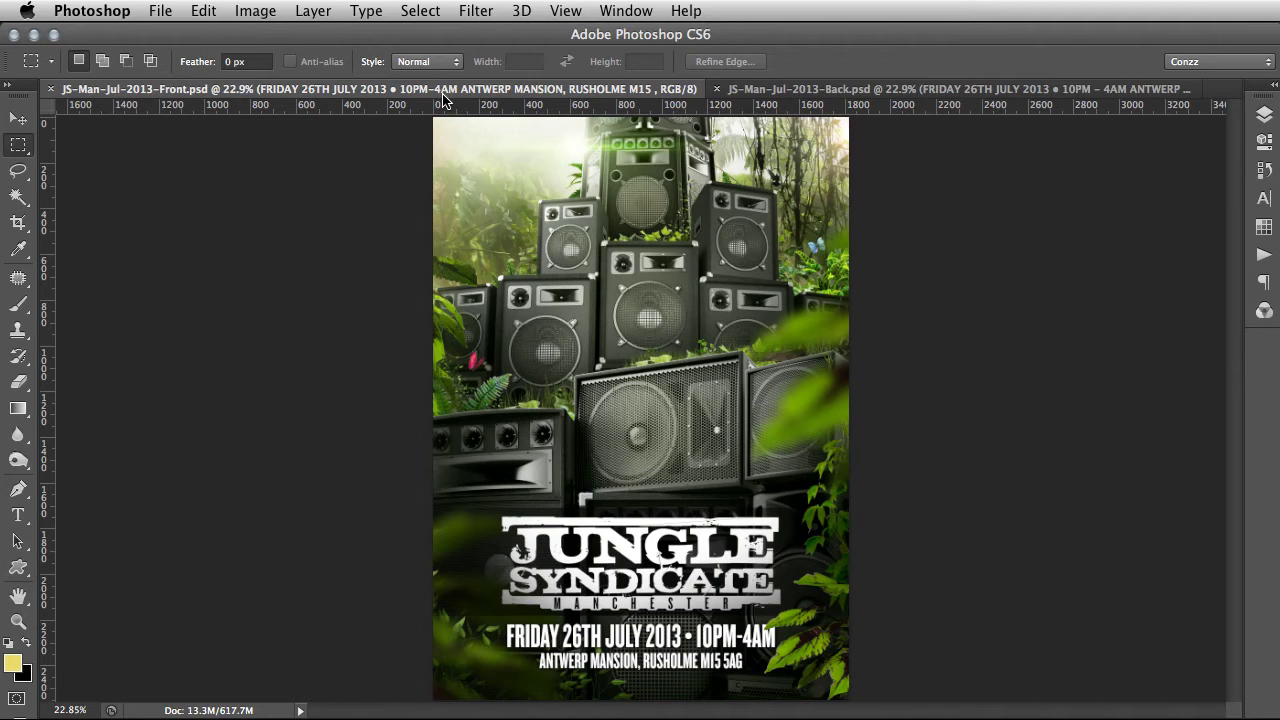
{"action": "key", "text": "super+n"}
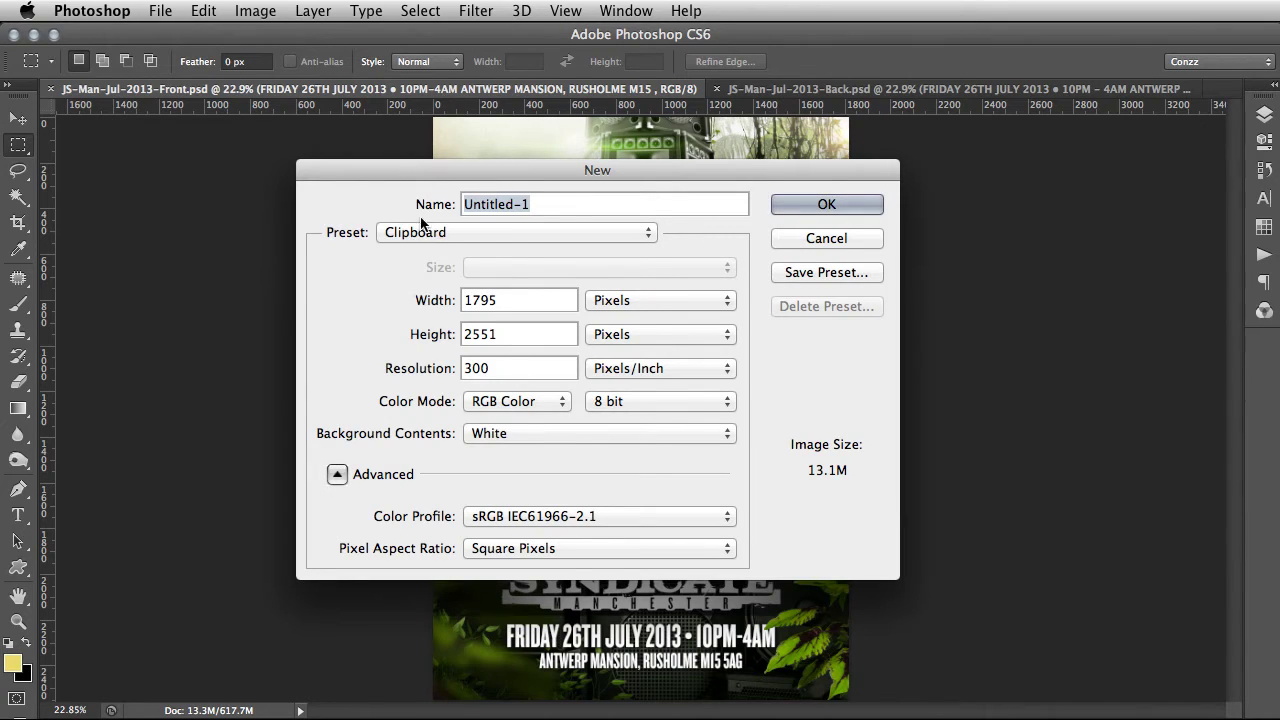
{"action": "left_click", "coordinate": [424, 232]}
{"action": "left_click", "coordinate": [493, 298]}
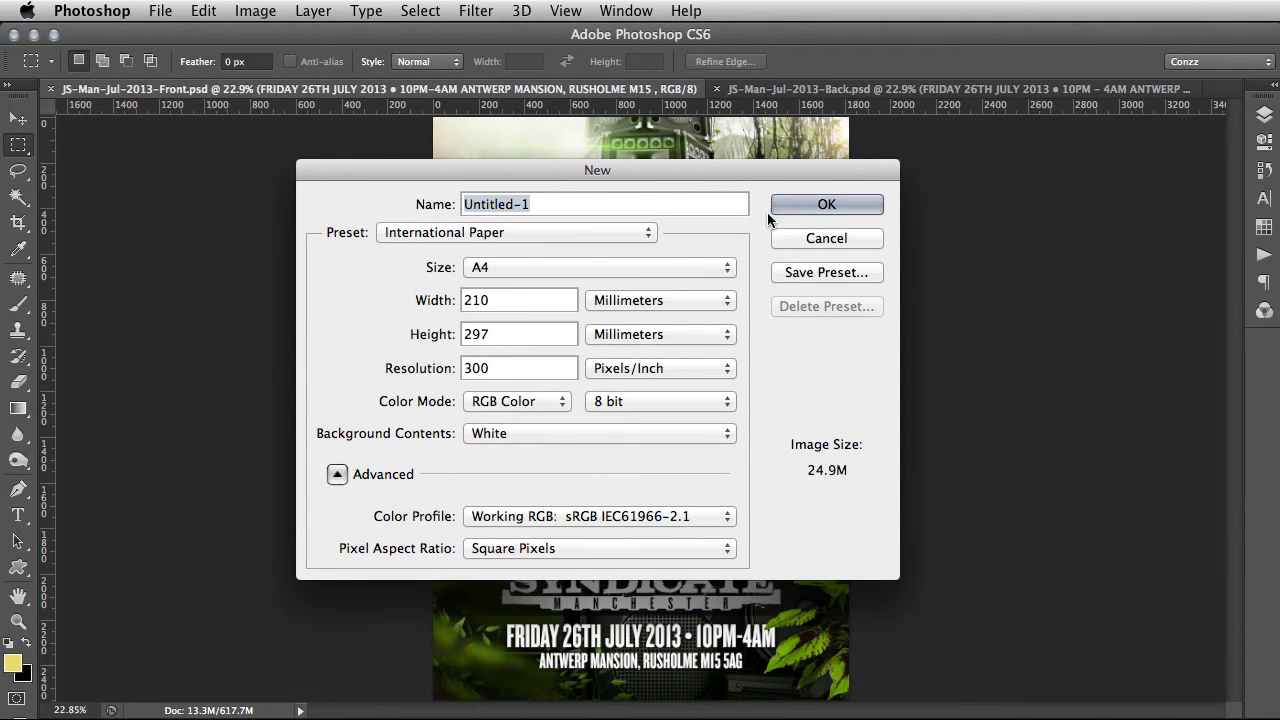
{"action": "left_click", "coordinate": [823, 208]}
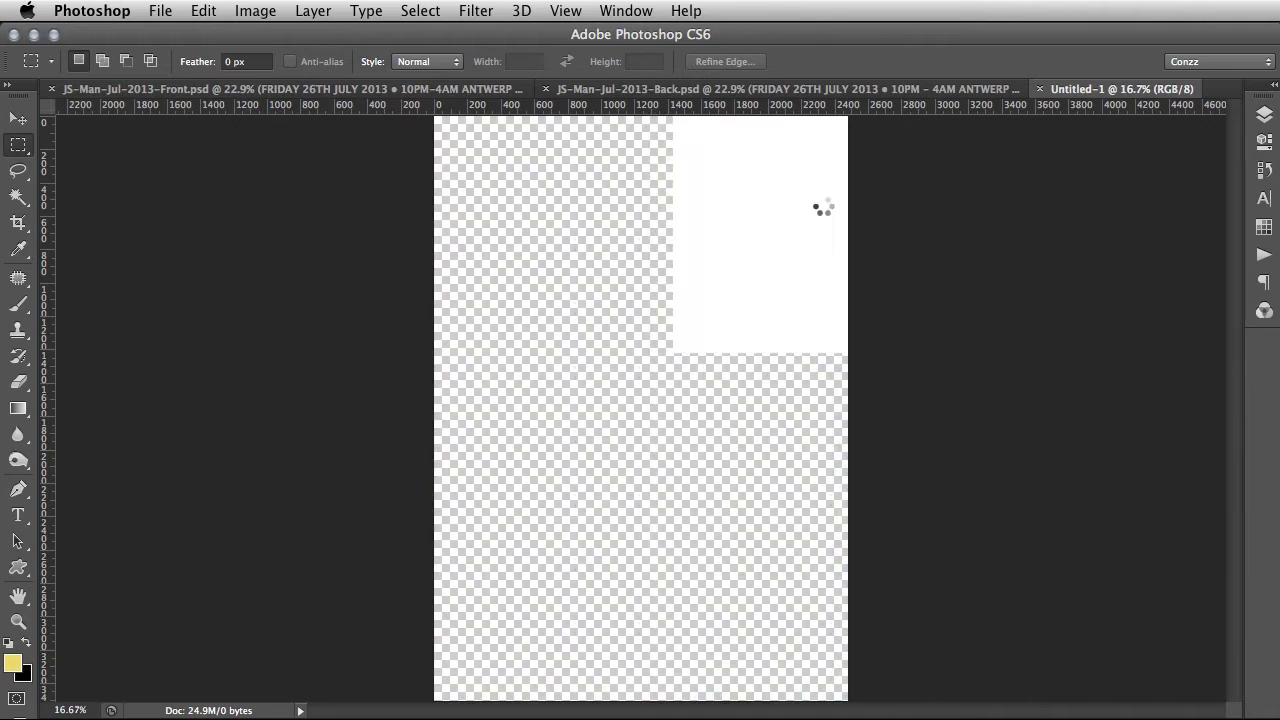
Step: Rotate the blank A4 canvas to landscape and invert its white background to black
{"action": "left_click", "coordinate": [252, 11]}
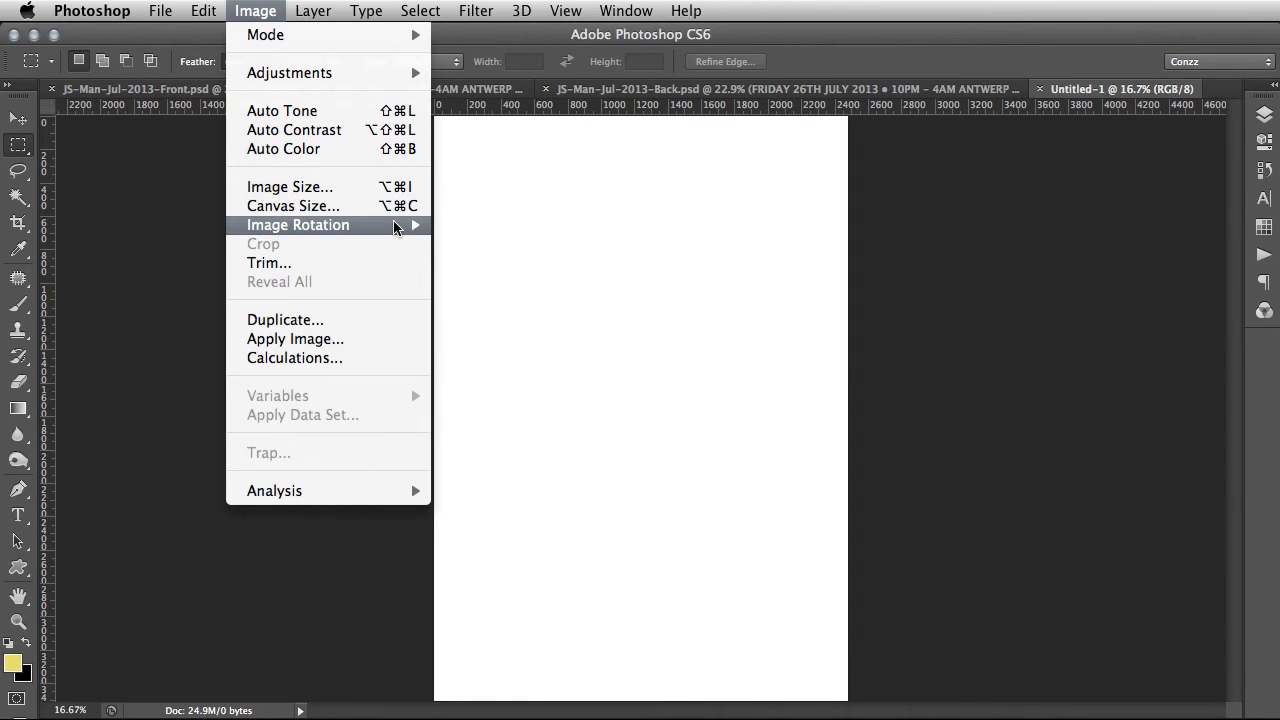
{"action": "mouse_move", "coordinate": [394, 224]}
{"action": "left_click", "coordinate": [480, 243]}
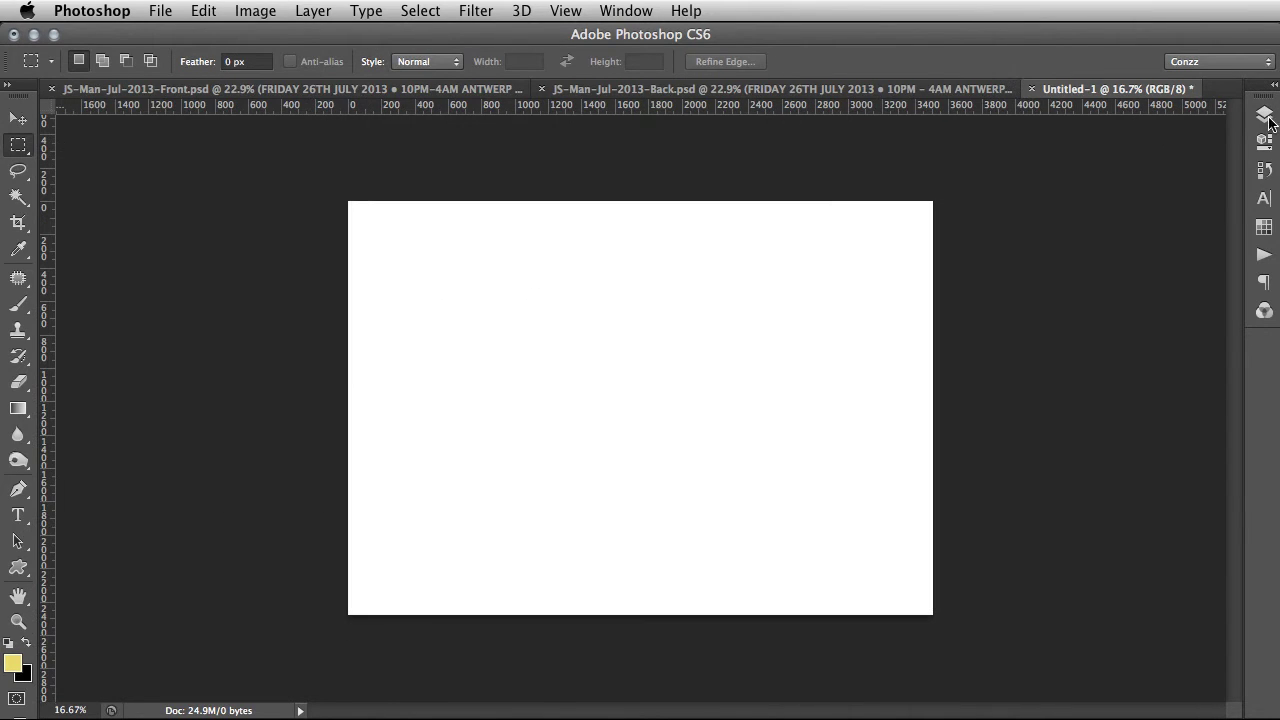
{"action": "left_click", "coordinate": [1264, 114]}
{"action": "key", "text": "super+i"}
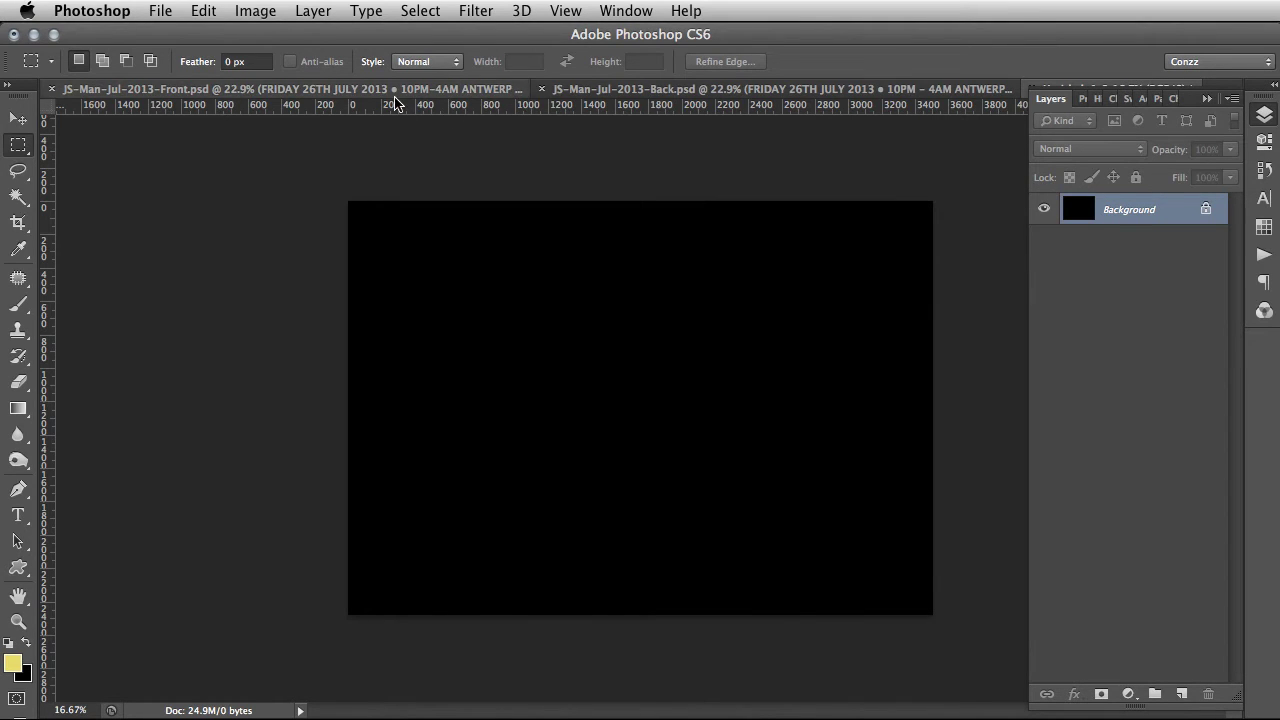
Step: Copy the complete merged artwork of JS-Man-Jul-2013-Front.psd and paste it into the black A4 document
{"action": "left_click", "coordinate": [393, 91]}
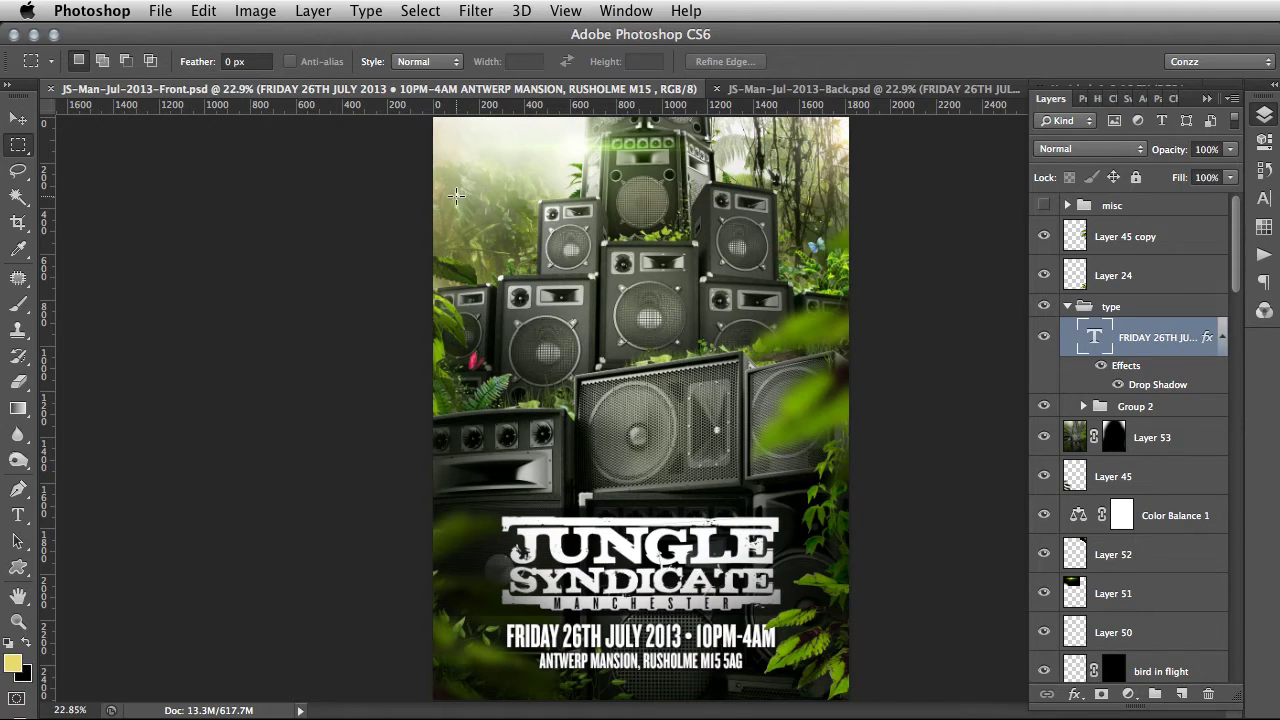
{"action": "key", "text": "super+a"}
{"action": "key", "text": "super+shift+c"}
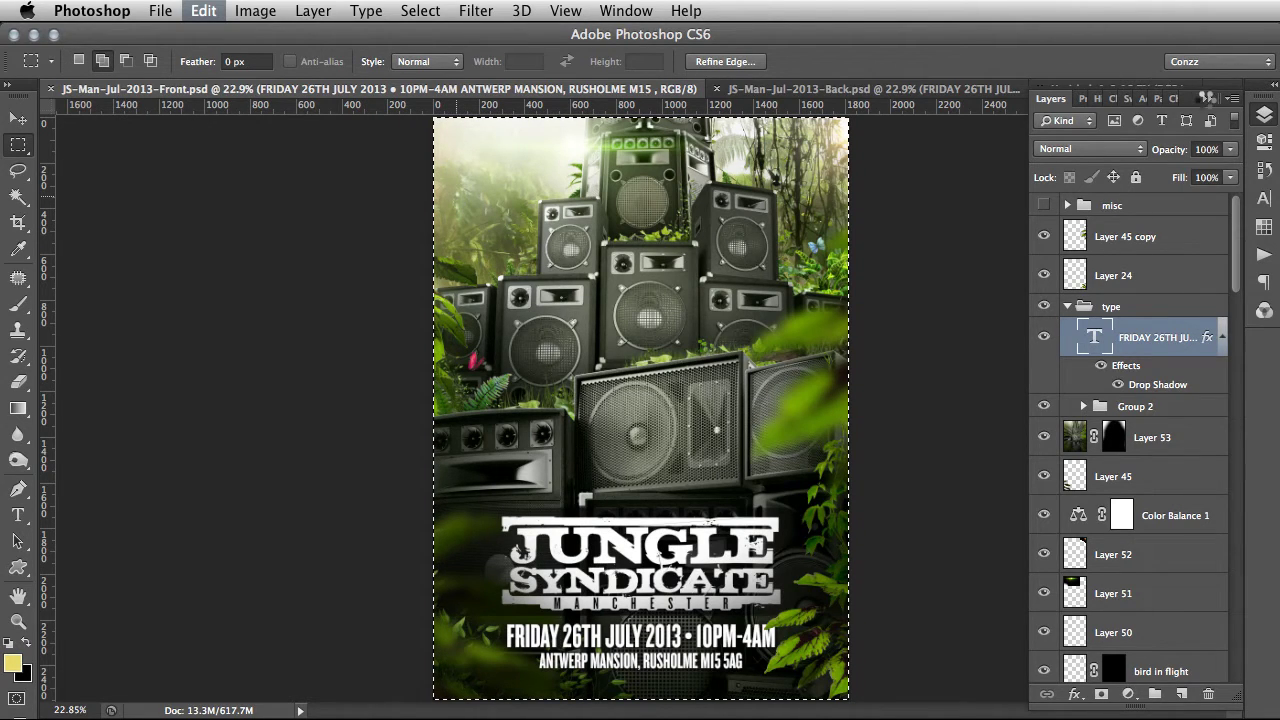
{"action": "left_click", "coordinate": [1206, 99]}
{"action": "key", "text": "super+alt+n"}
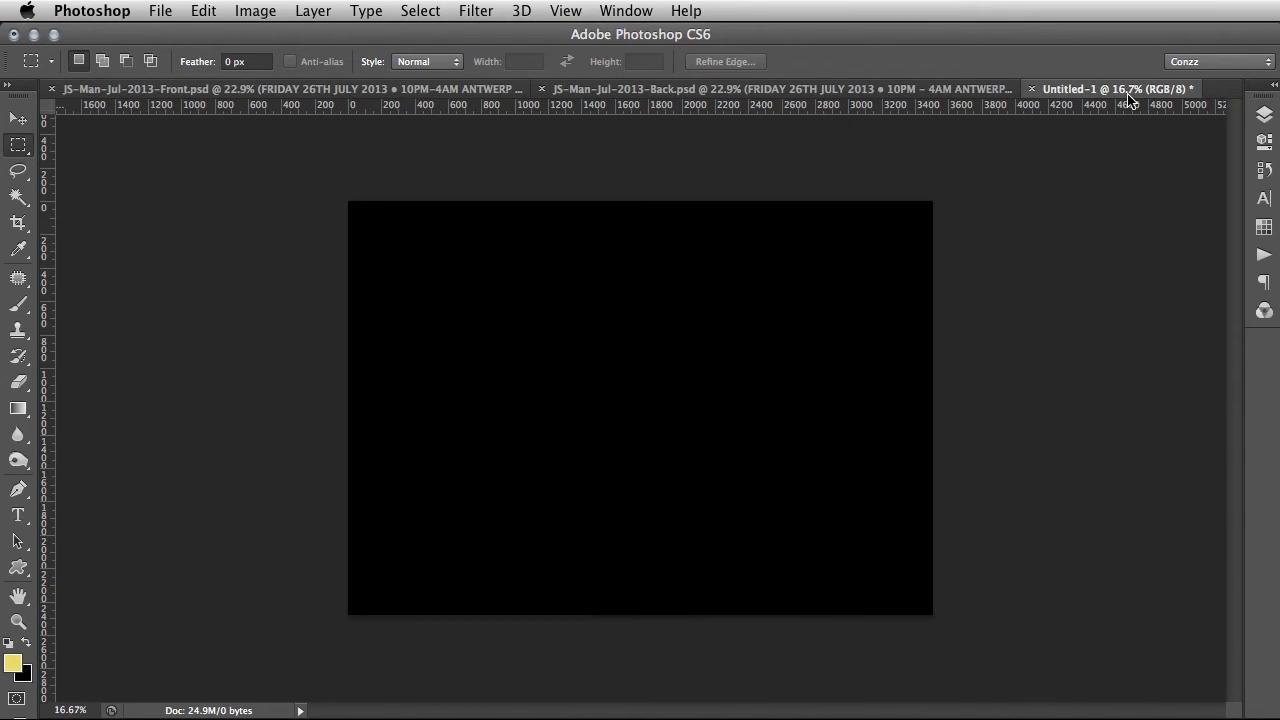
{"action": "key", "text": "super+v"}
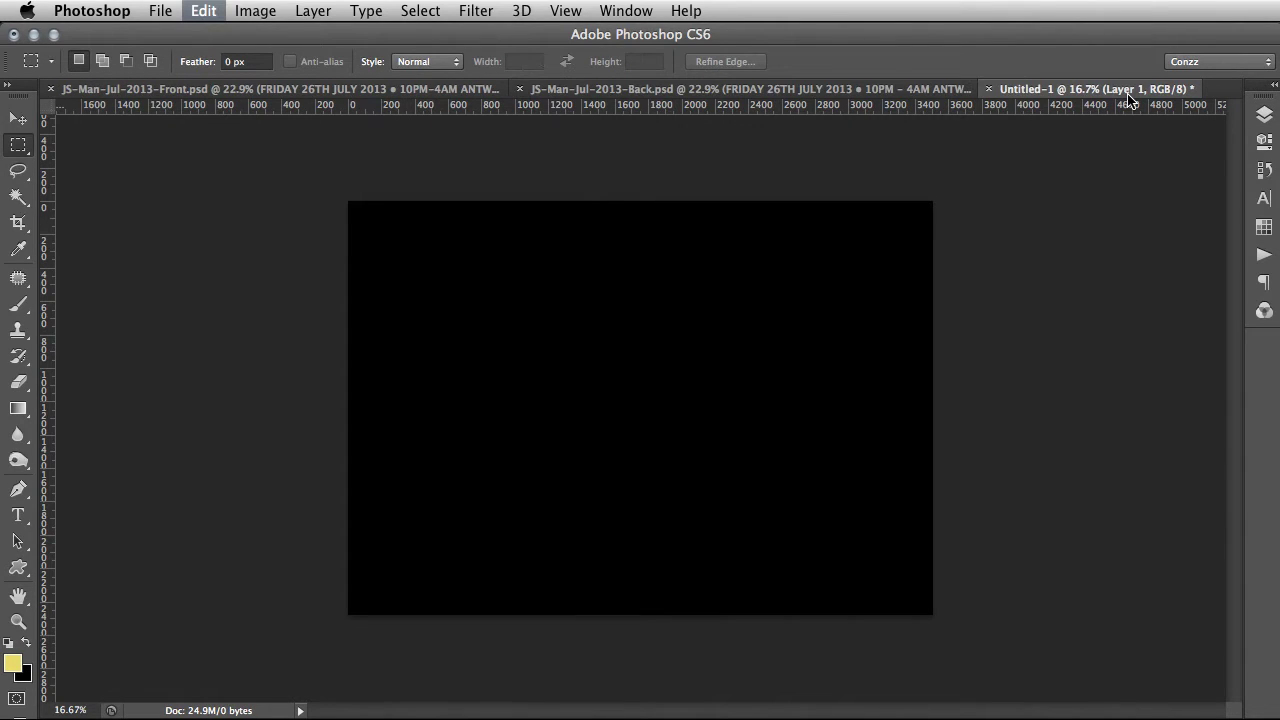
Step: Copy the complete merged artwork of JS-Man-Jul-2013-Back.psd and paste it into the black A4 document
{"action": "left_click", "coordinate": [630, 91]}
{"action": "key", "text": "super+a"}
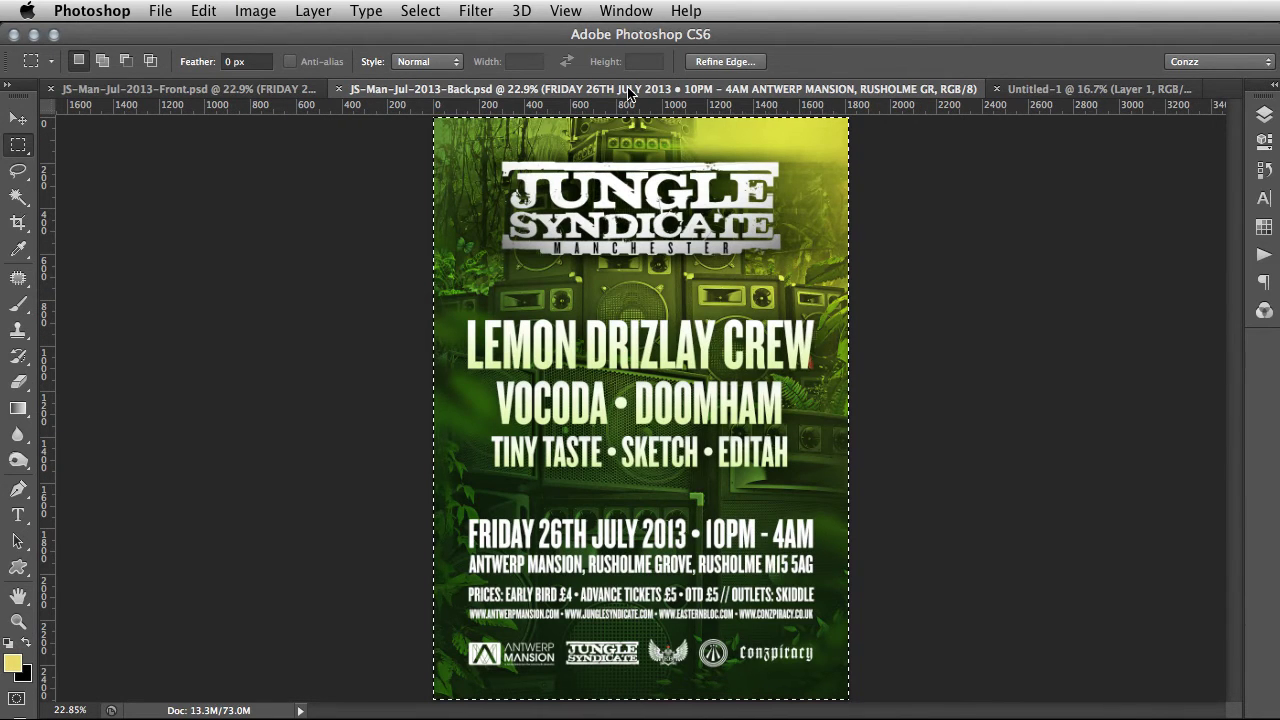
{"action": "key", "text": "super+c"}
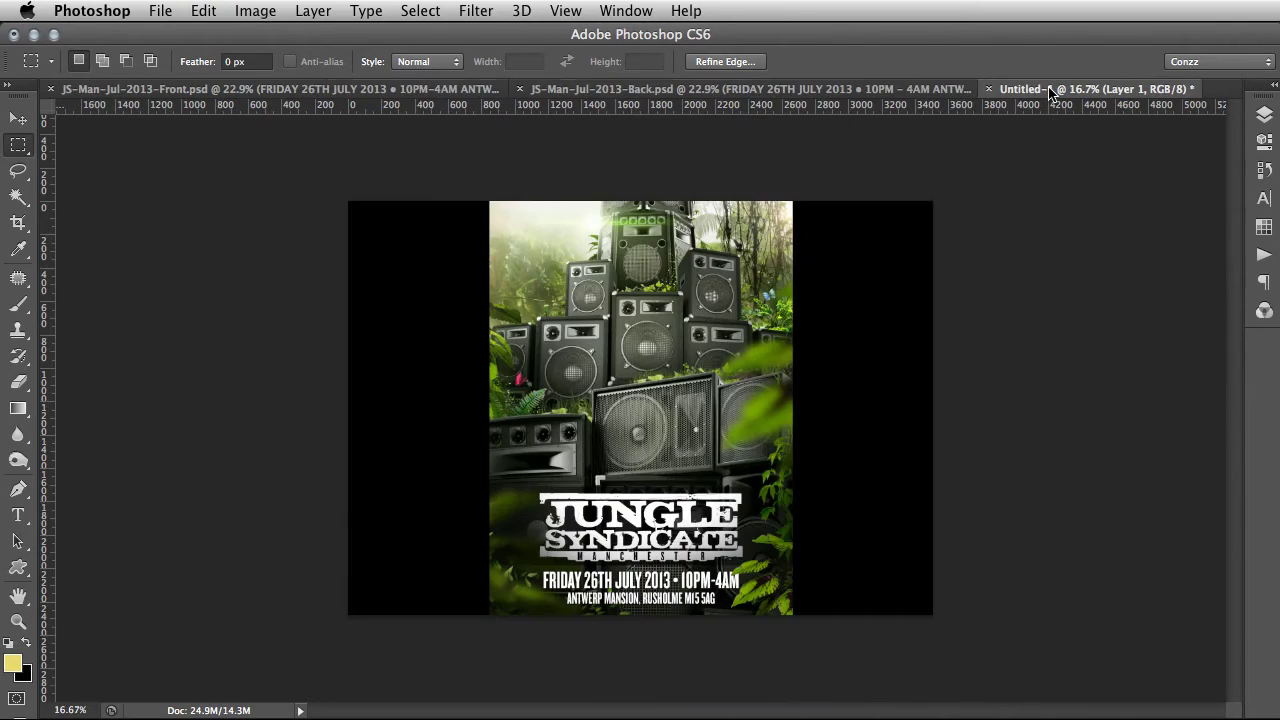
{"action": "left_click", "coordinate": [1050, 89]}
{"action": "key", "text": "super+v"}
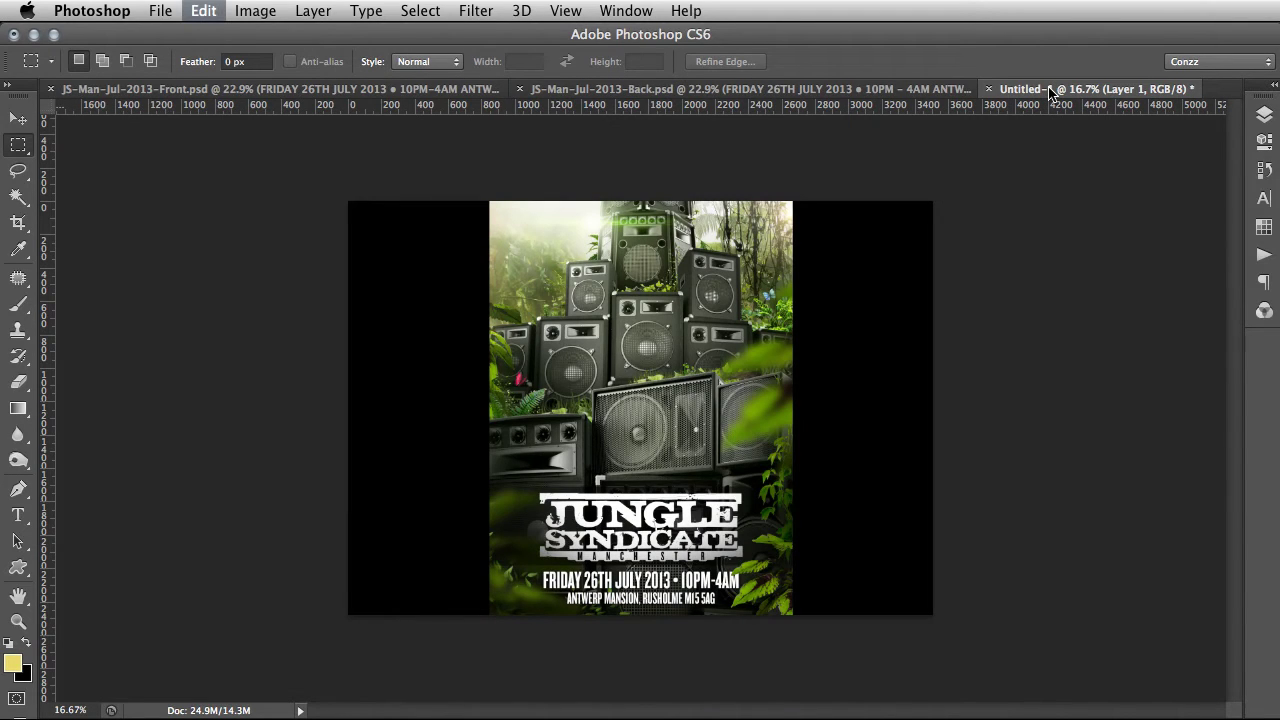
Step: Scale both flyer layers together to 87.35% and place them on the left half of the canvas with a black margin
{"action": "left_click", "coordinate": [1264, 116]}
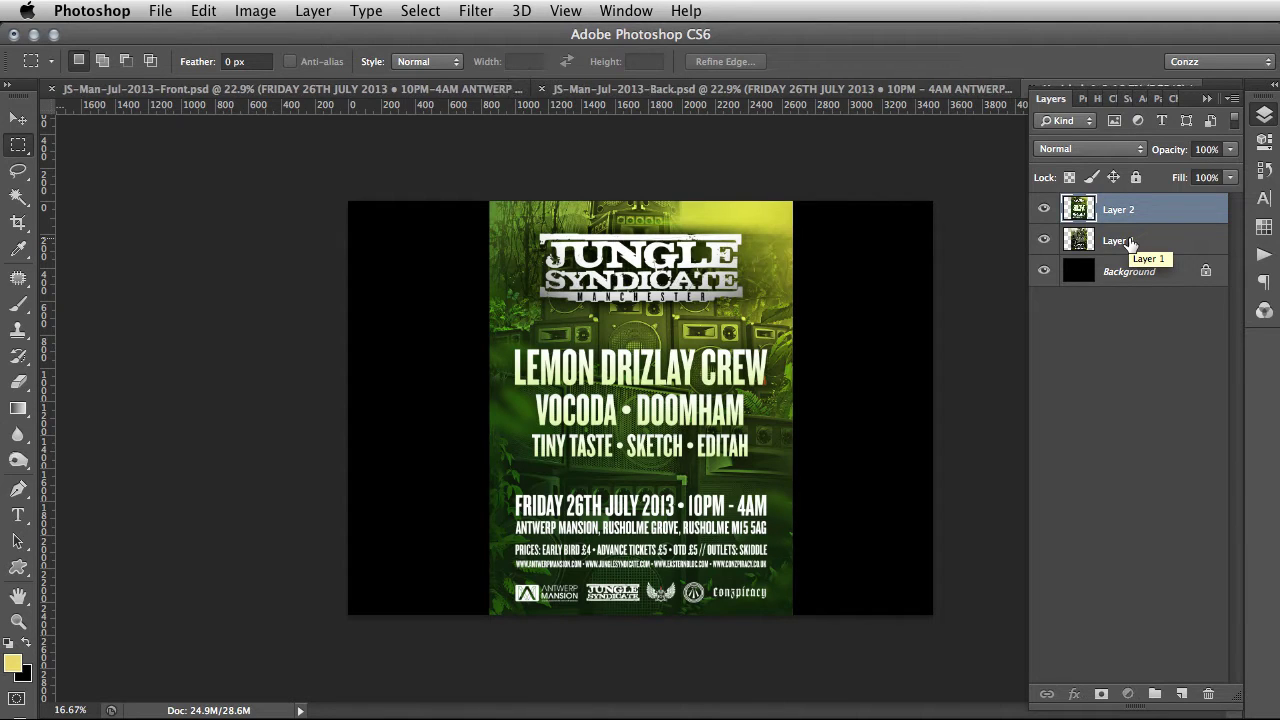
{"action": "left_click", "coordinate": [1129, 242], "text": "shift"}
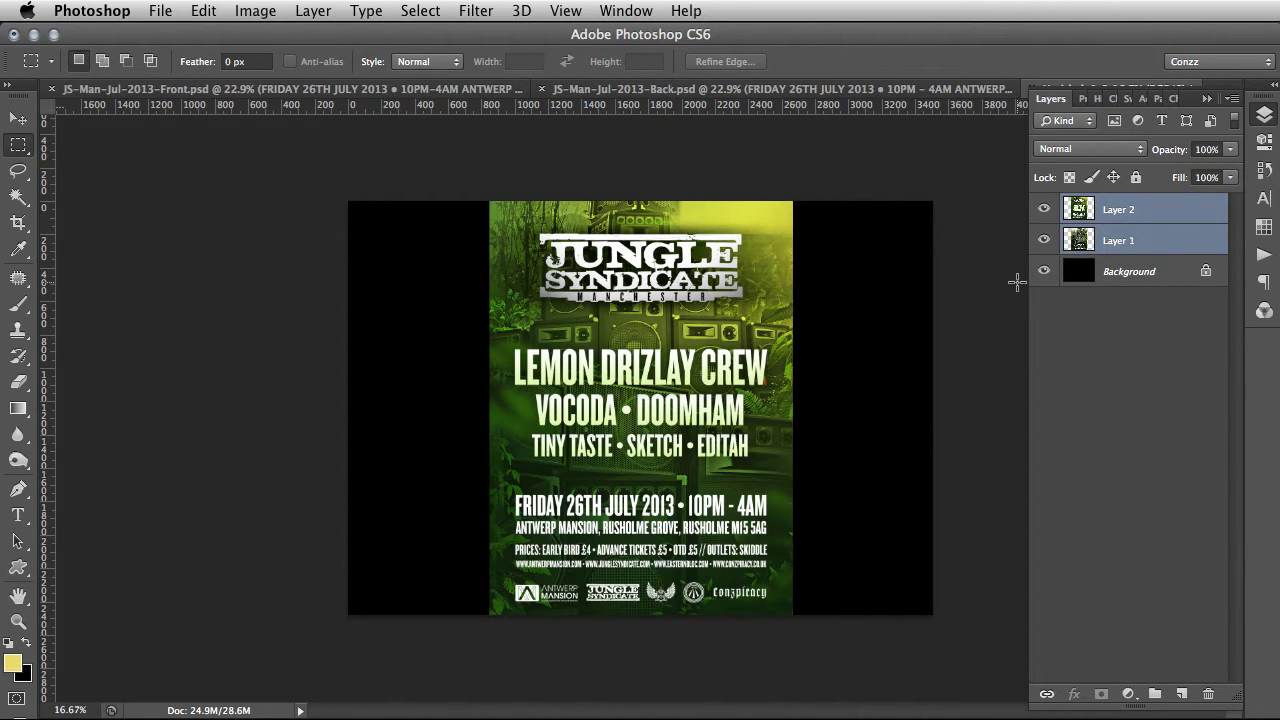
{"action": "key", "text": "super+t"}
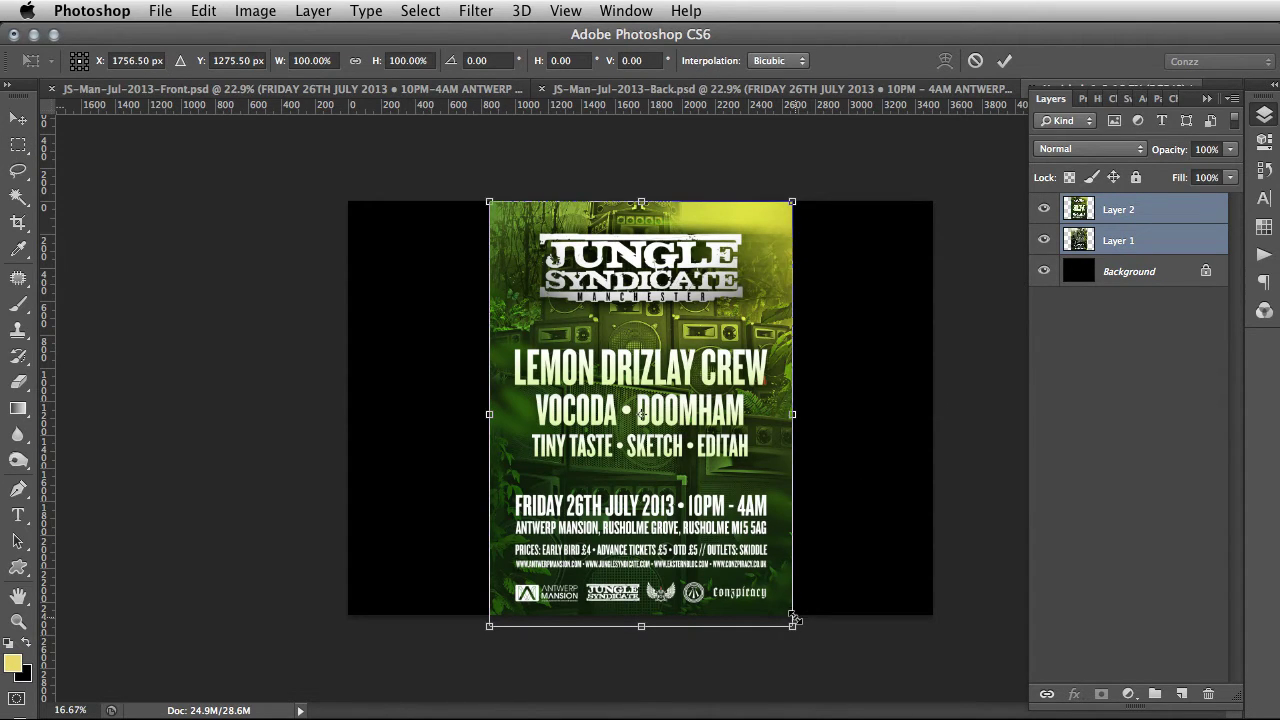
{"action": "left_click_drag", "start_coordinate": [794, 622], "coordinate": [766, 589]}
{"action": "left_click_drag", "start_coordinate": [761, 206], "coordinate": [745, 225]}
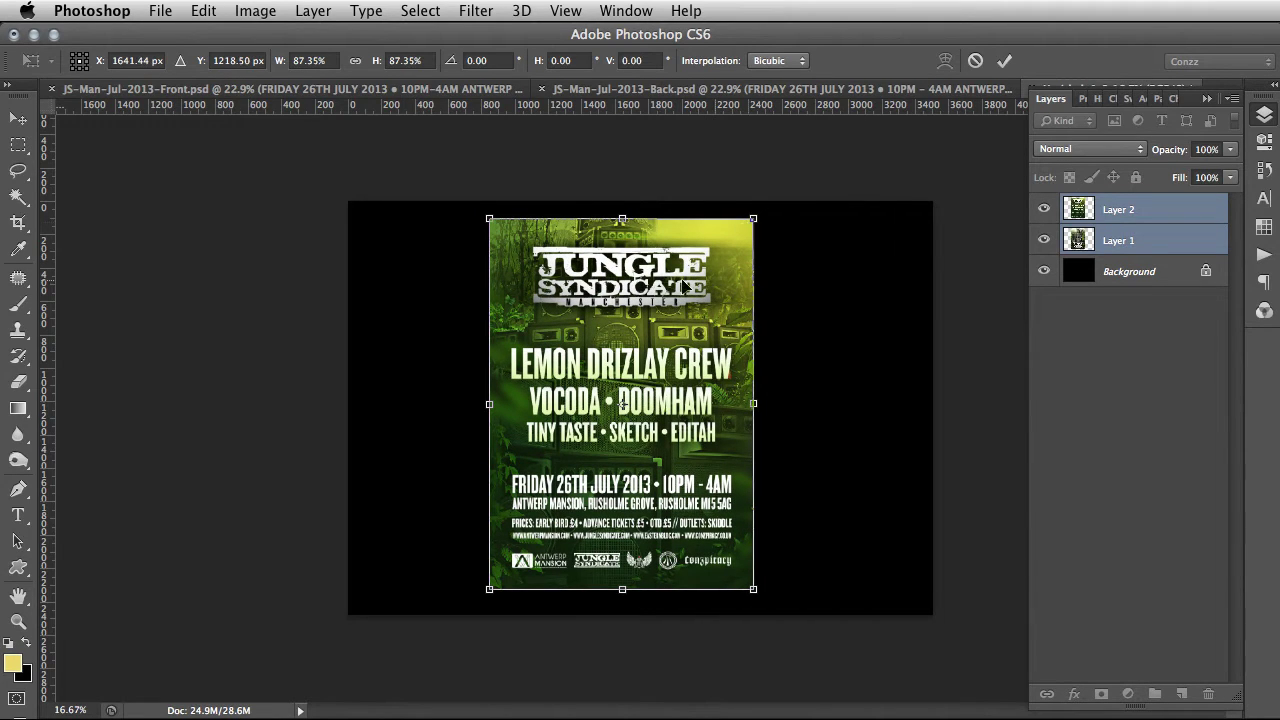
{"action": "left_click_drag", "start_coordinate": [643, 291], "coordinate": [529, 301]}
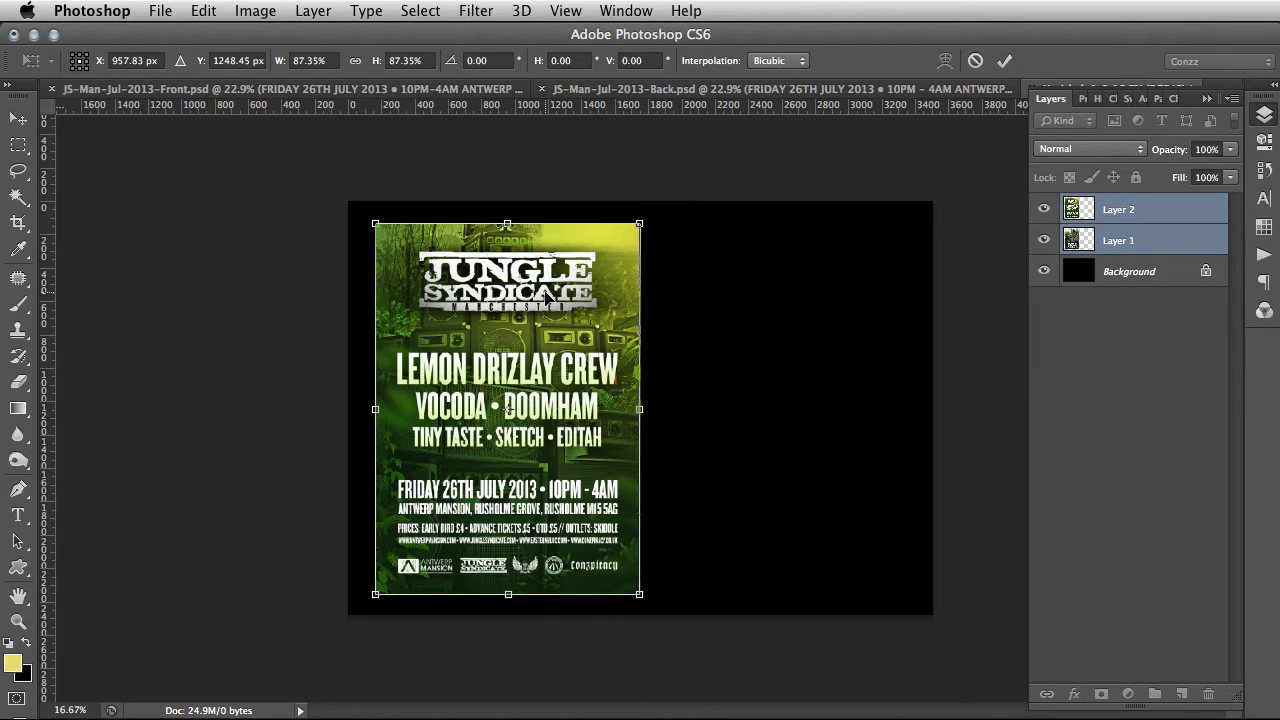
{"action": "key", "text": "Return"}
Step: Align the back flyer layer to the right edge of the canvas and clear the selection
{"action": "left_click", "coordinate": [1138, 212]}
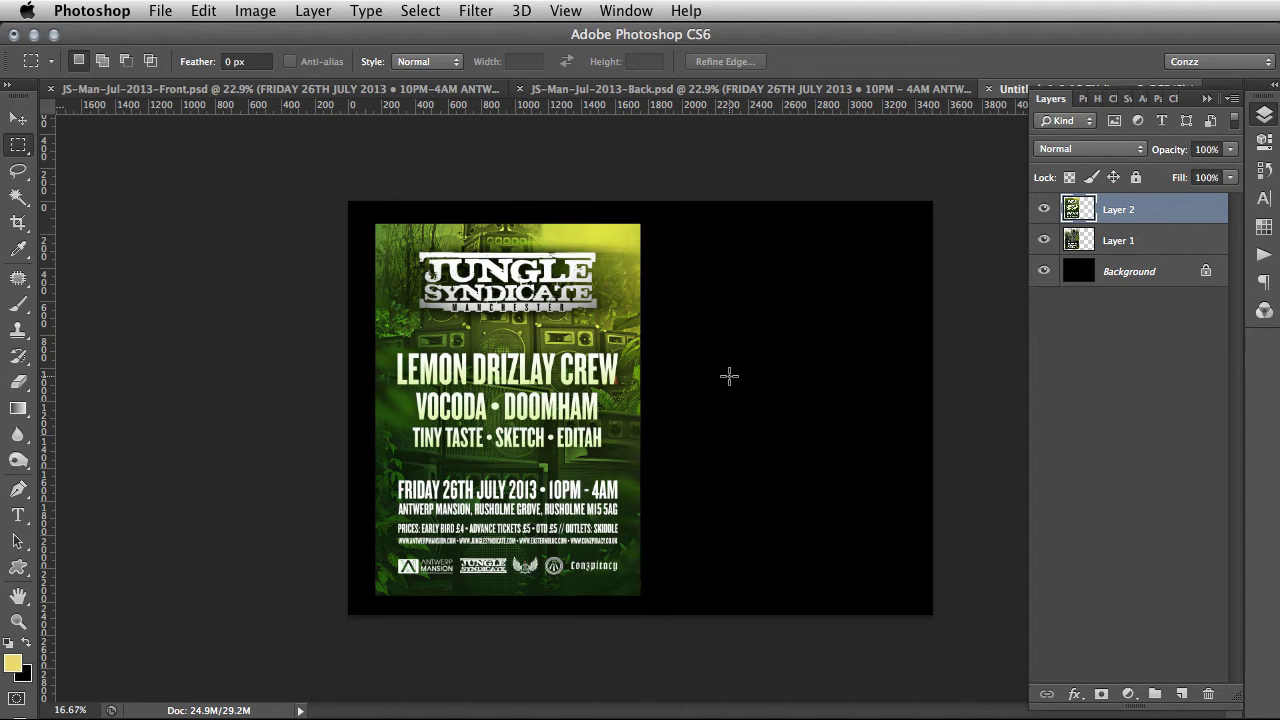
{"action": "key", "text": "super+minus"}
{"action": "key", "text": "super+minus"}
{"action": "key", "text": "super+minus"}
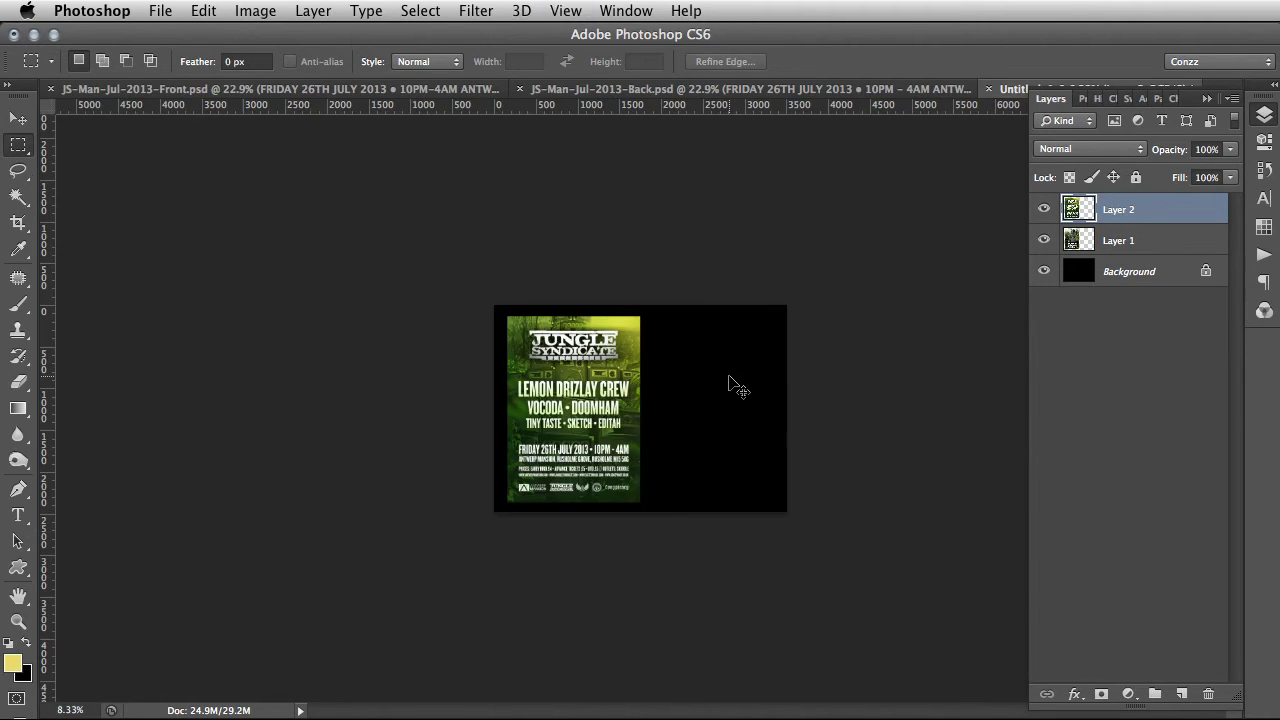
{"action": "key", "text": "super+minus"}
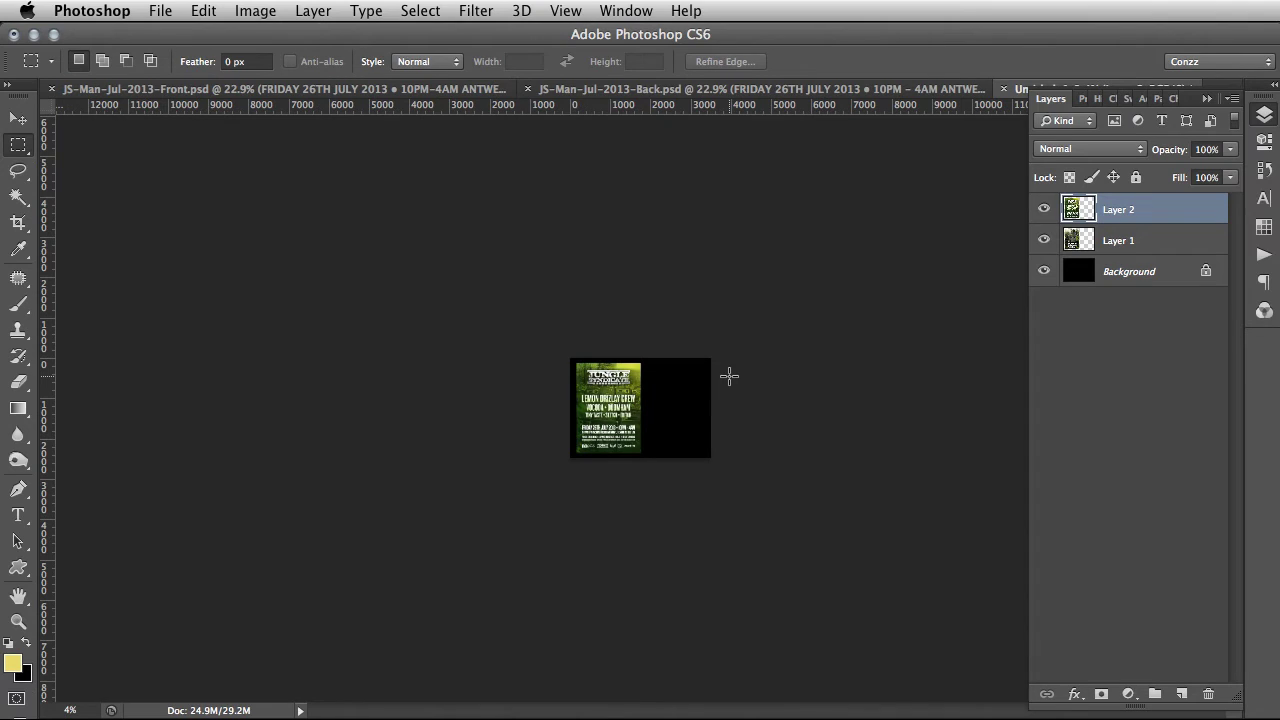
{"action": "key", "text": "super+plus"}
{"action": "key", "text": "super+plus"}
{"action": "key", "text": "super+plus"}
{"action": "key", "text": "super+plus"}
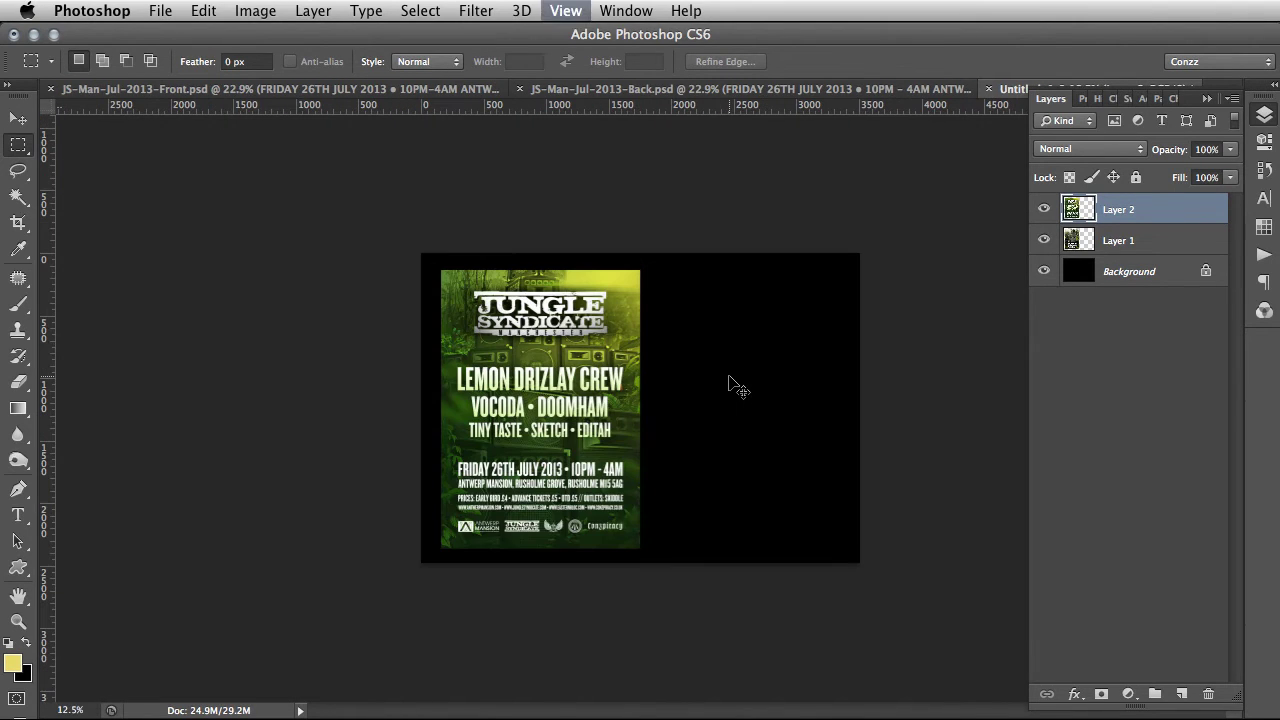
{"action": "key", "text": "super+a"}
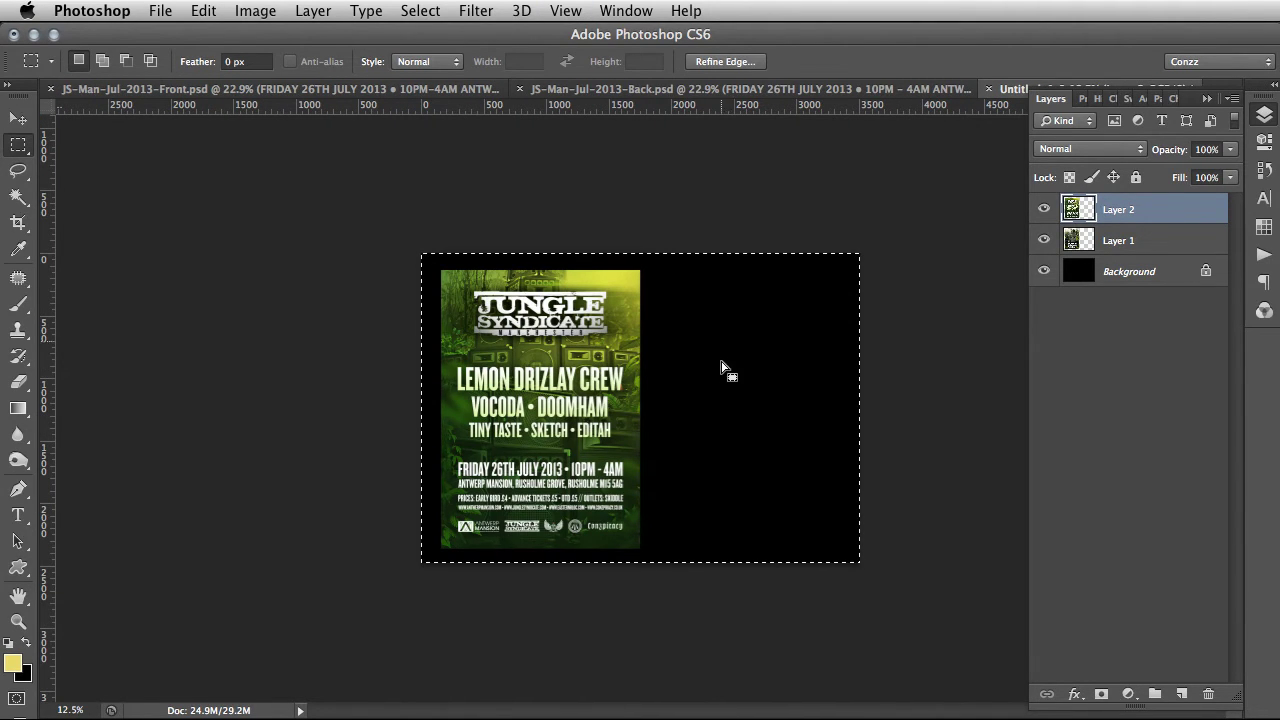
{"action": "key", "text": "v"}
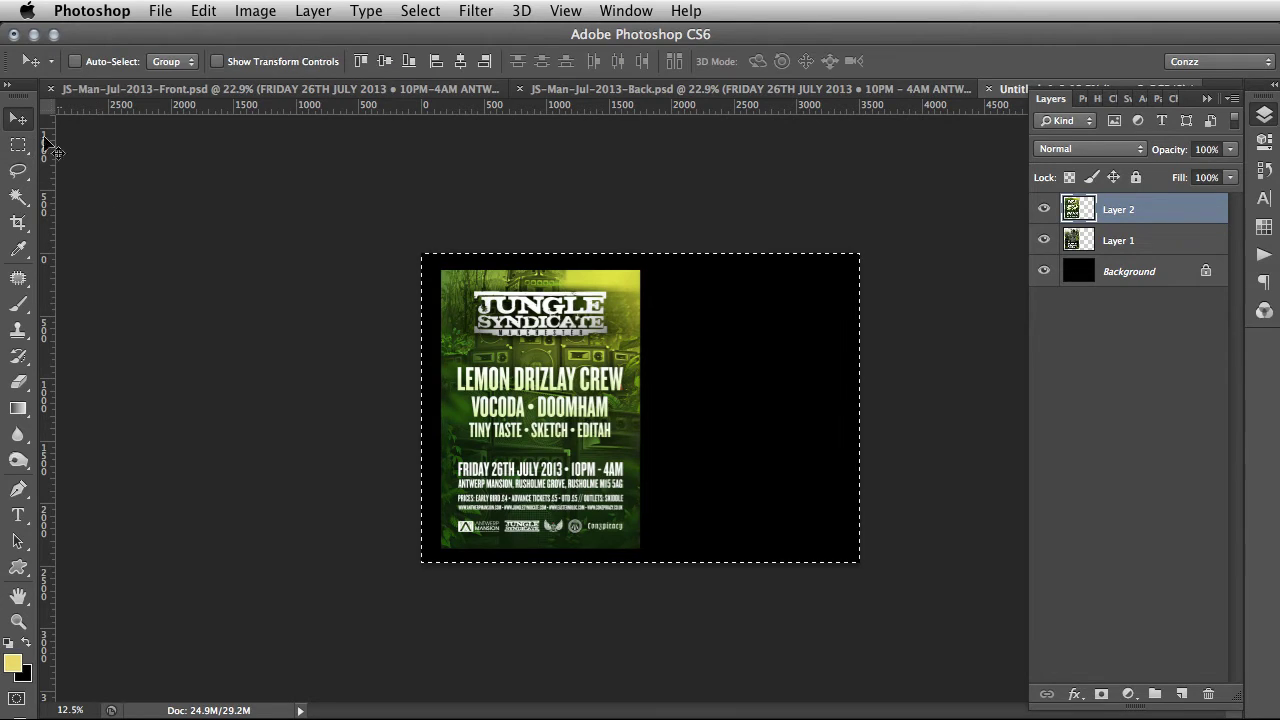
{"action": "left_click", "coordinate": [486, 62]}
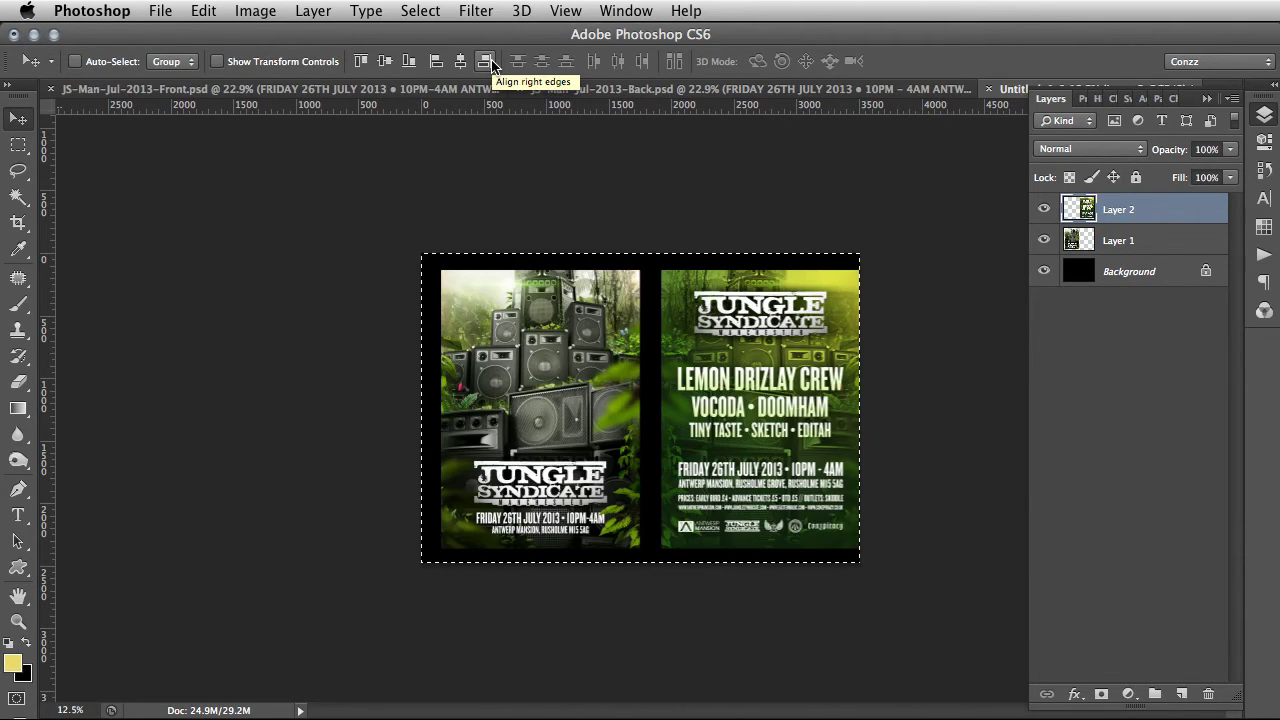
{"action": "key", "text": "ctrl+d"}
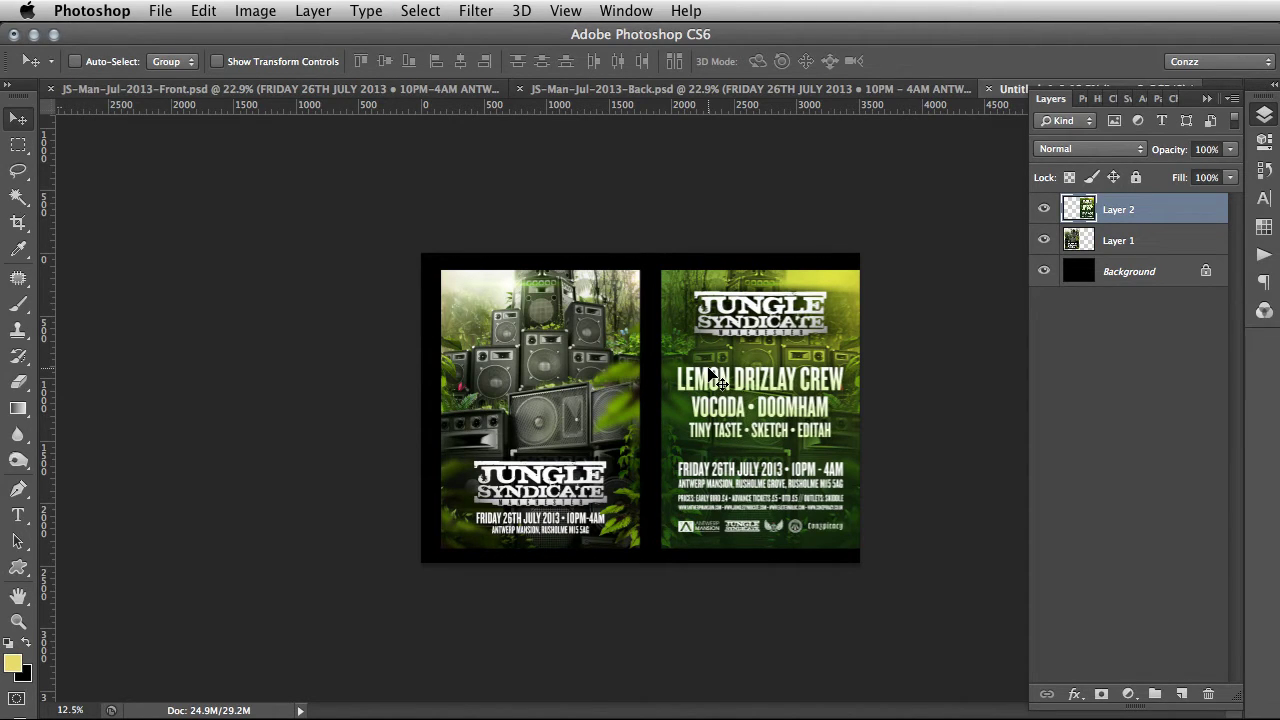
Step: Nudge the back flyer left until only a narrow gap separates it from the front flyer, and merge the two flyer layers
{"action": "key", "text": "shift+Left"}
{"action": "key", "text": "shift+Left"}
{"action": "key", "text": "shift+Left"}
{"action": "key", "text": "shift+Left"}
{"action": "key", "text": "shift+Left"}
{"action": "key", "text": "shift+Left"}
{"action": "key", "text": "shift+Left"}
{"action": "key", "text": "shift+Left"}
{"action": "key", "text": "shift+Left"}
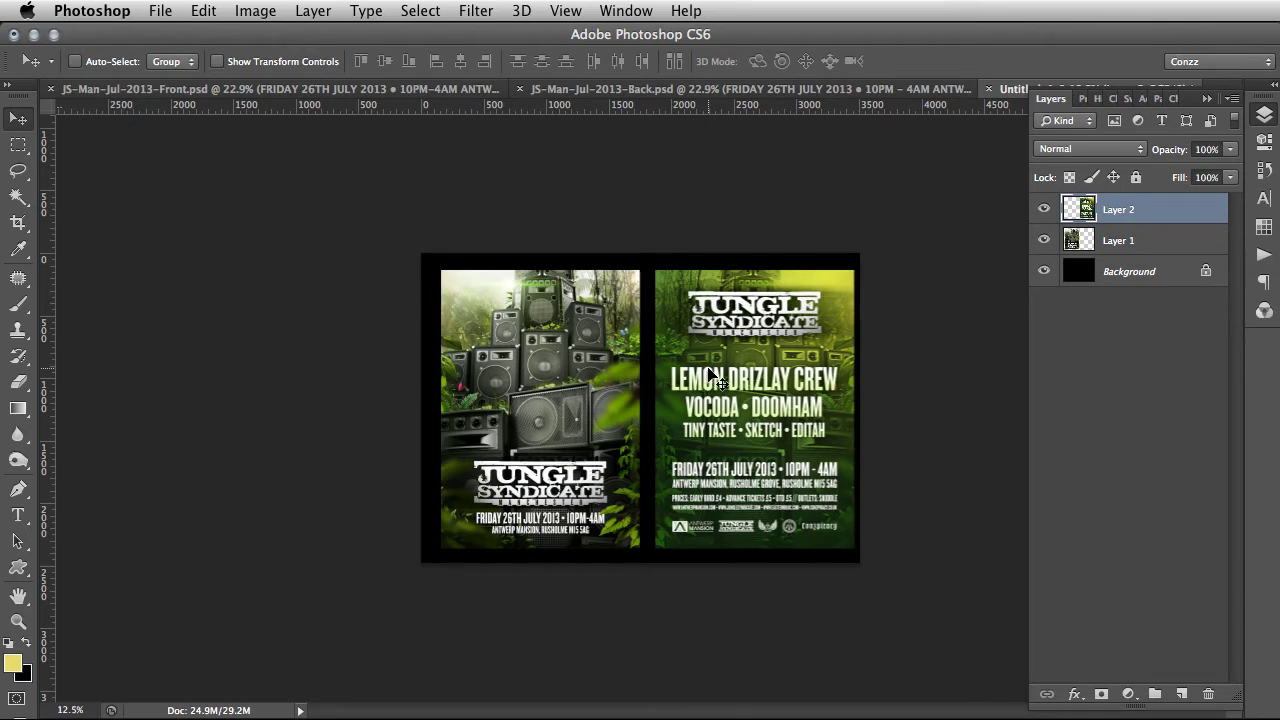
{"action": "key", "text": "shift+Left"}
{"action": "key", "text": "shift+Left"}
{"action": "key", "text": "shift+Left"}
{"action": "key", "text": "shift+Left"}
{"action": "key", "text": "shift+Left"}
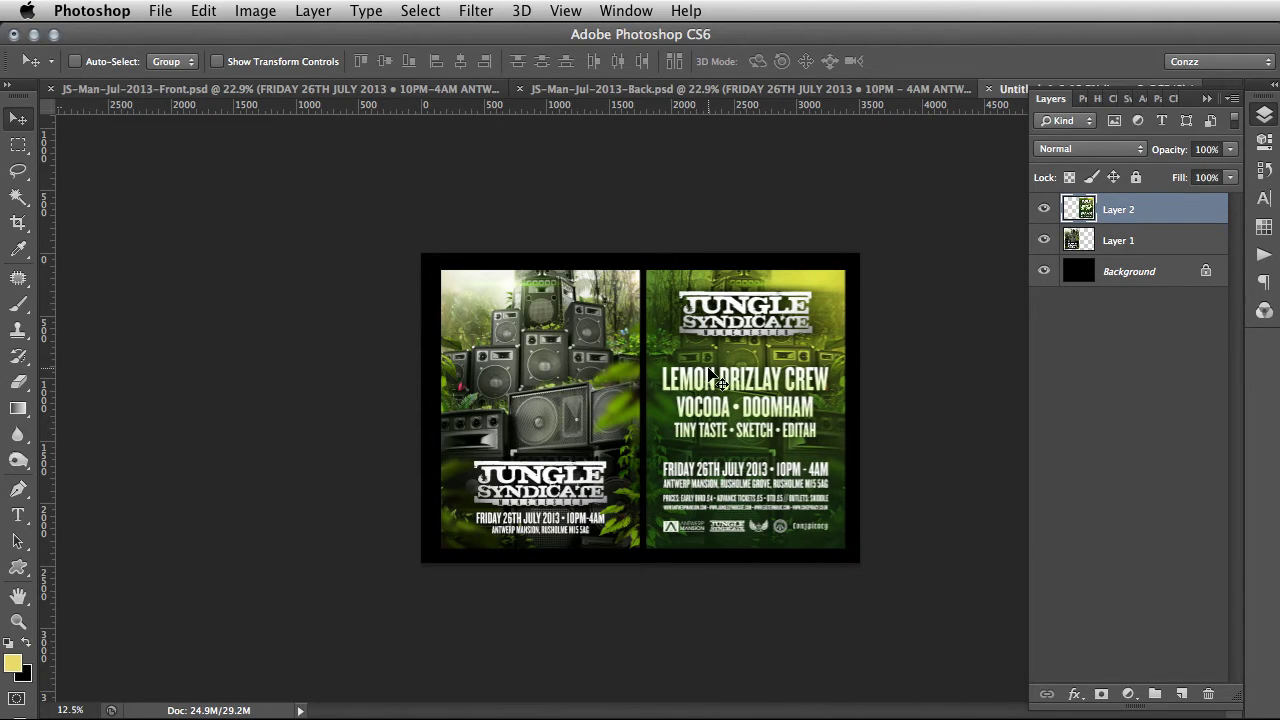
{"action": "key", "text": "Right"}
{"action": "key", "text": "super+e"}
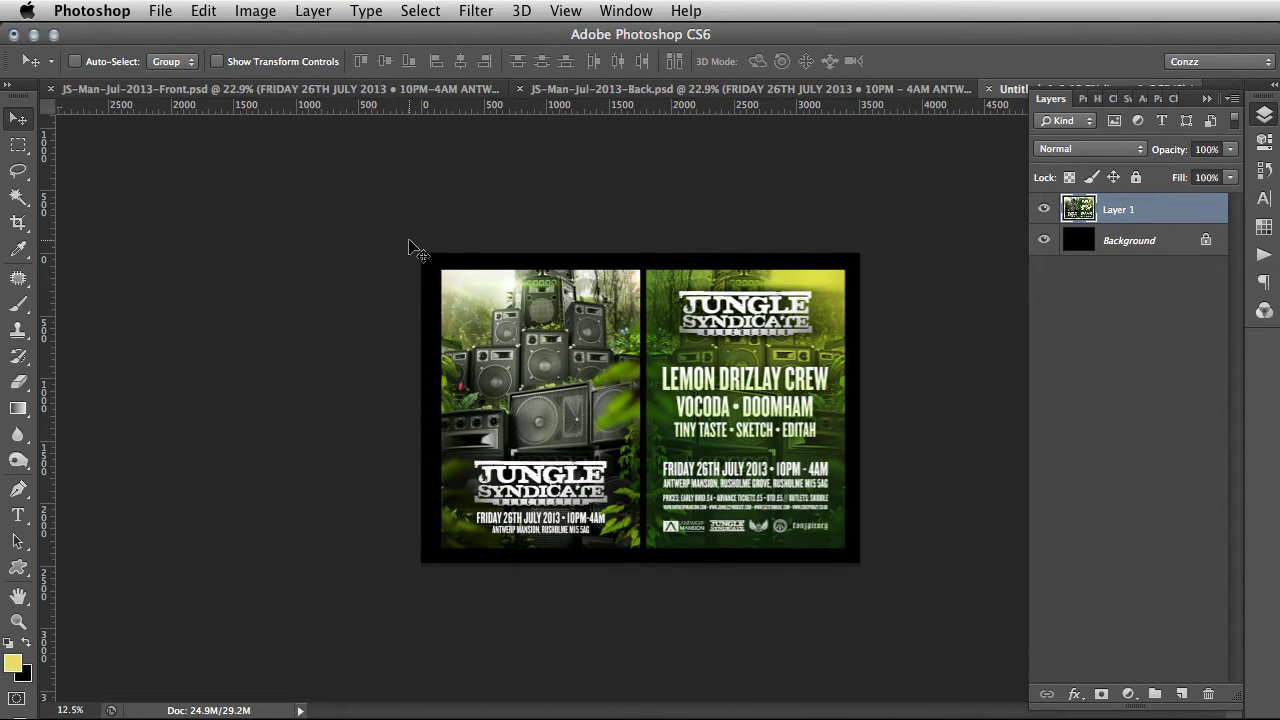
Step: Crop the canvas slightly tighter on all four sides, leaving a narrow black margin around the two flyers
{"action": "key", "text": "c"}
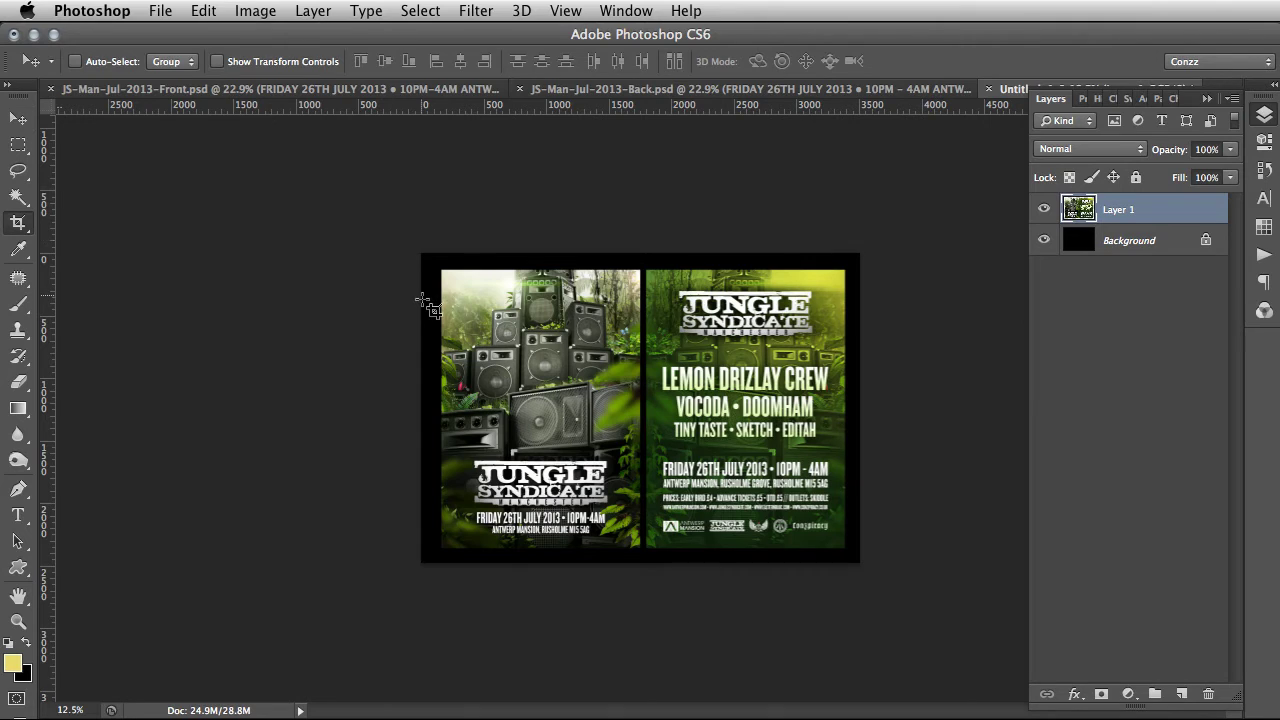
{"action": "key", "text": "v"}
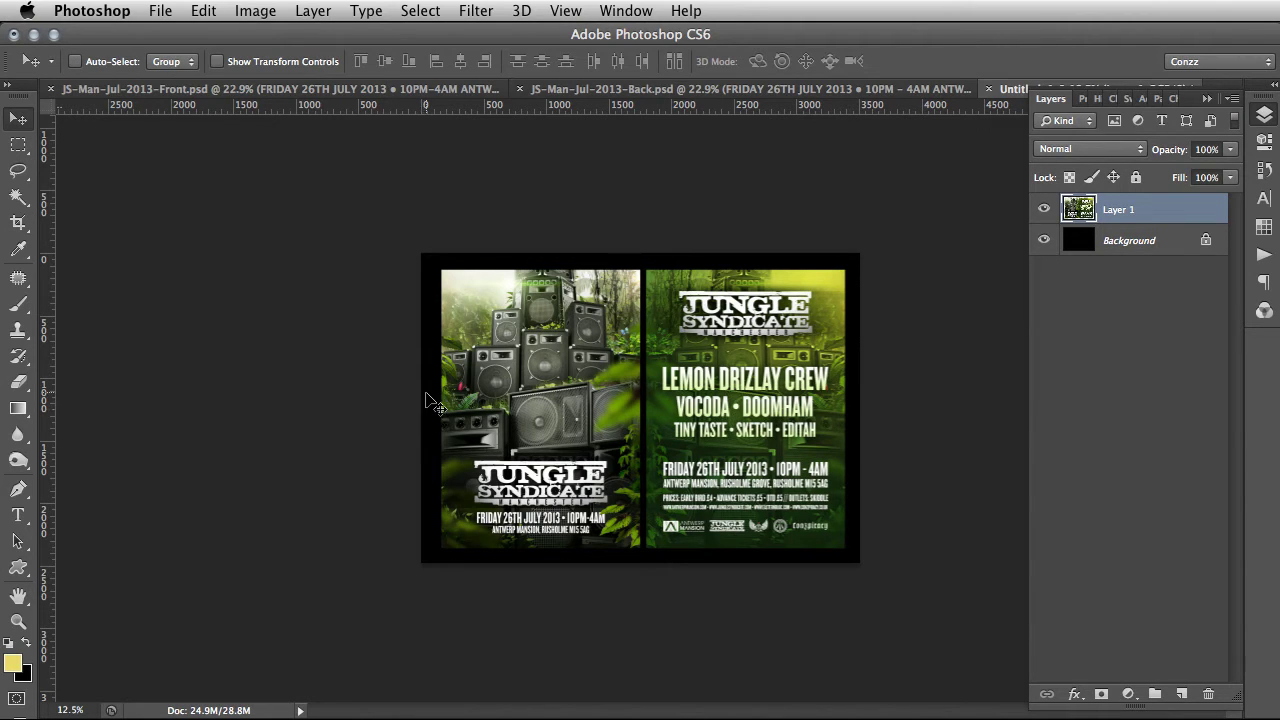
{"action": "key", "text": "c"}
{"action": "left_click_drag", "start_coordinate": [422, 407], "coordinate": [429, 407]}
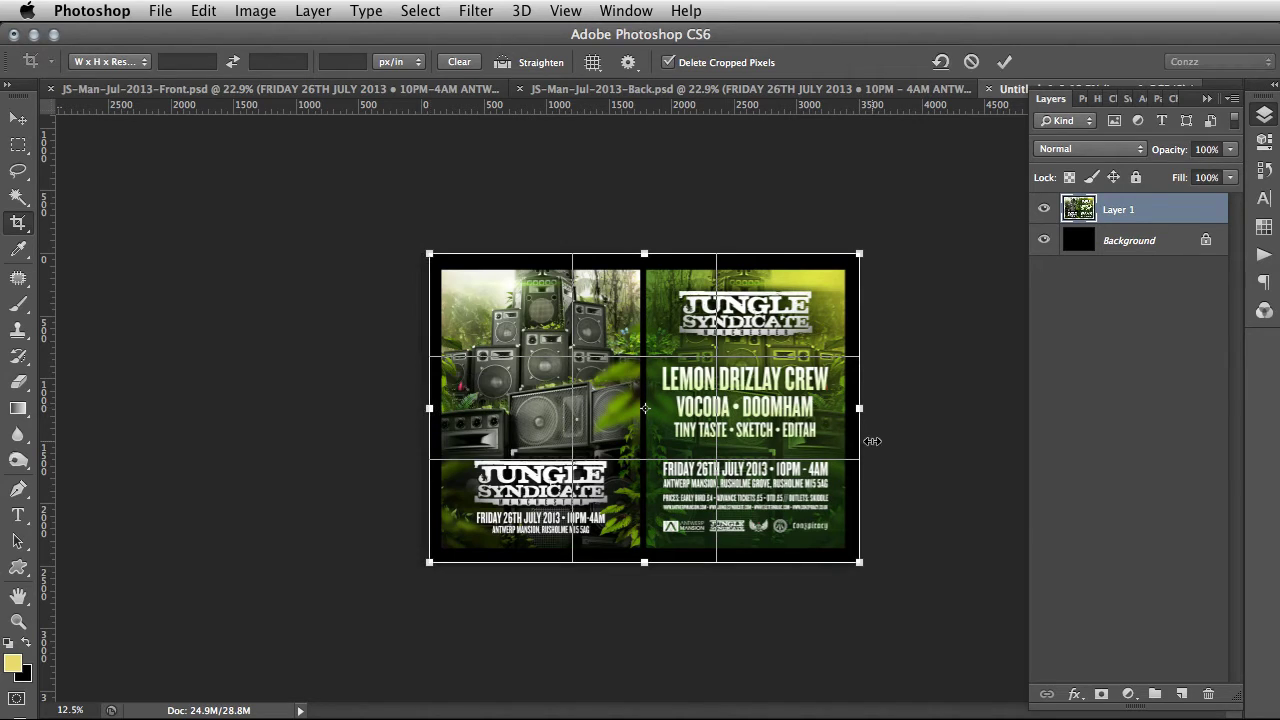
{"action": "left_click_drag", "start_coordinate": [865, 414], "coordinate": [855, 410]}
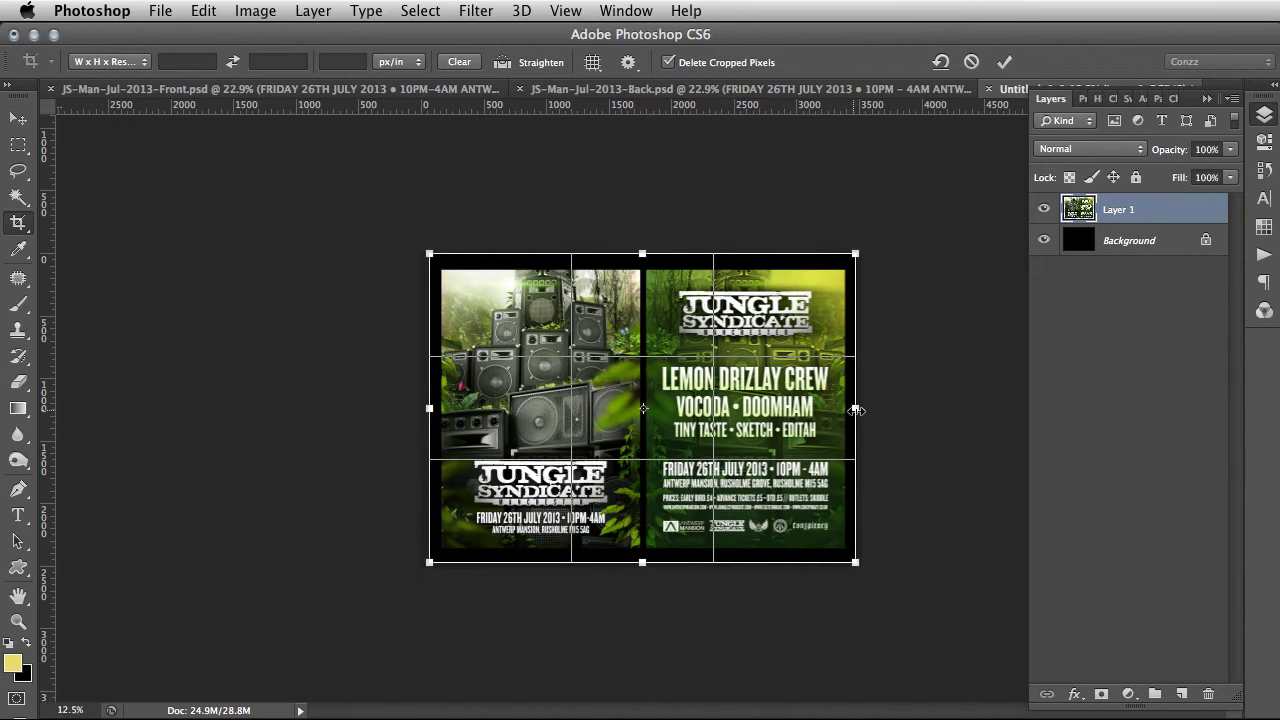
{"action": "left_click_drag", "start_coordinate": [643, 260], "coordinate": [643, 261]}
{"action": "left_click_drag", "start_coordinate": [642, 562], "coordinate": [642, 558]}
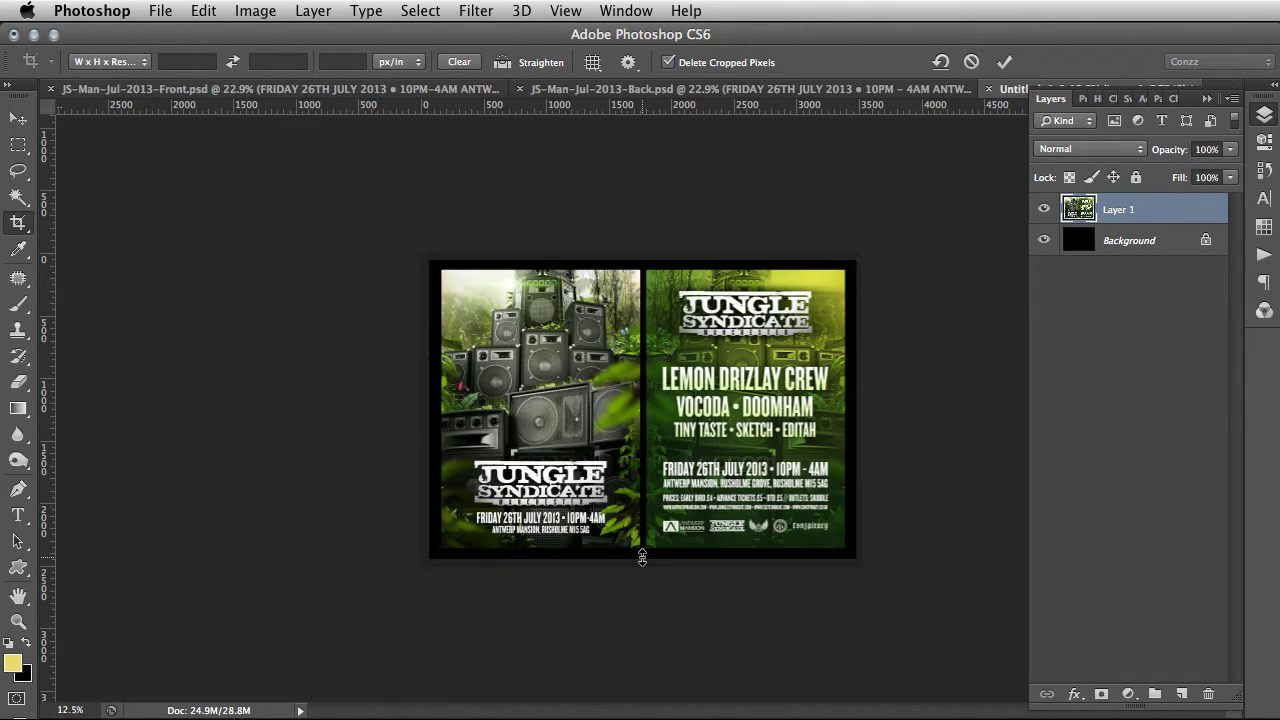
{"action": "key", "text": "Return"}
Step: Centre the merged flyer layer horizontally and vertically on the canvas, clear the selection, and merge it into the background
{"action": "key", "text": "super+a"}
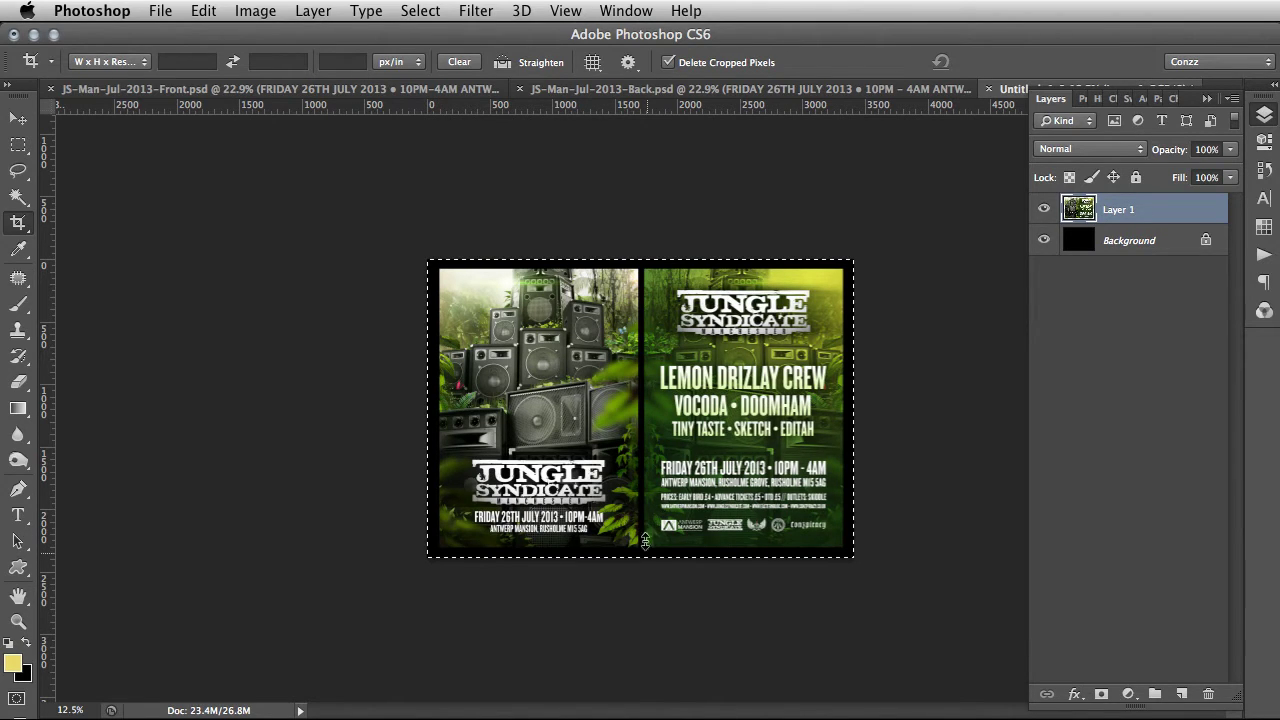
{"action": "key", "text": "v"}
{"action": "left_click", "coordinate": [459, 62]}
{"action": "left_click", "coordinate": [459, 62]}
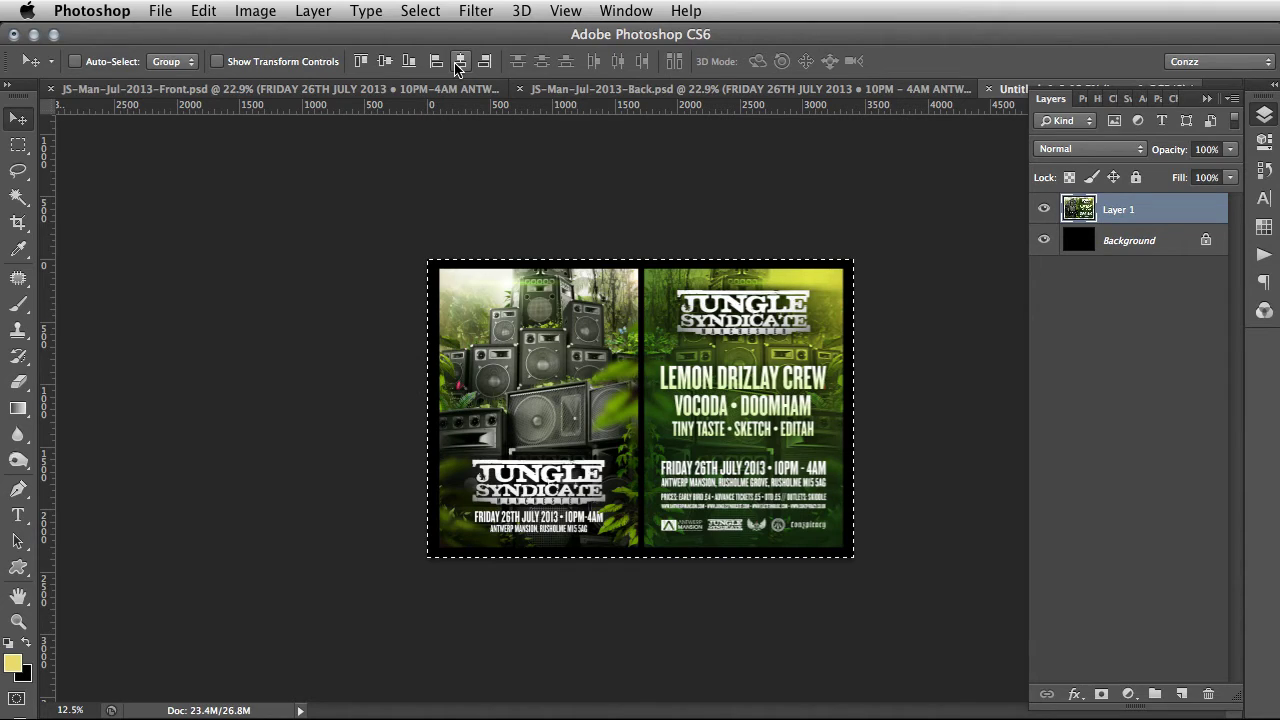
{"action": "left_click", "coordinate": [386, 62]}
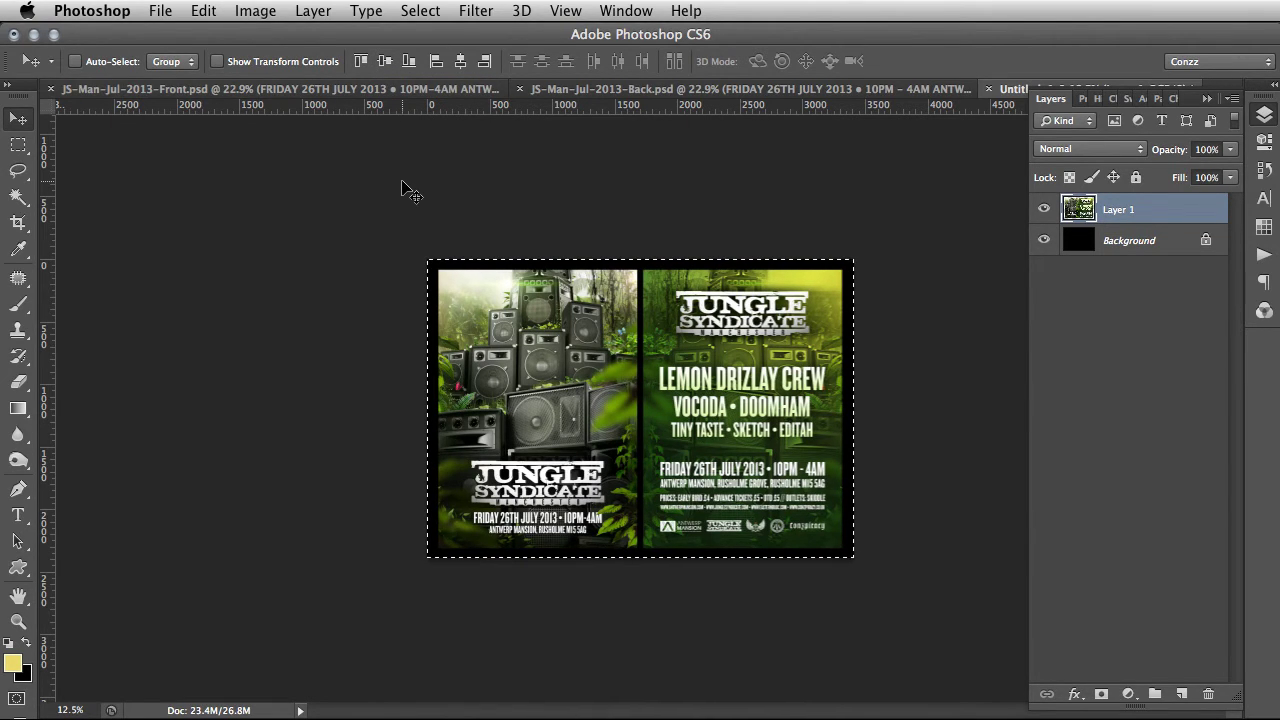
{"action": "key", "text": "super+d"}
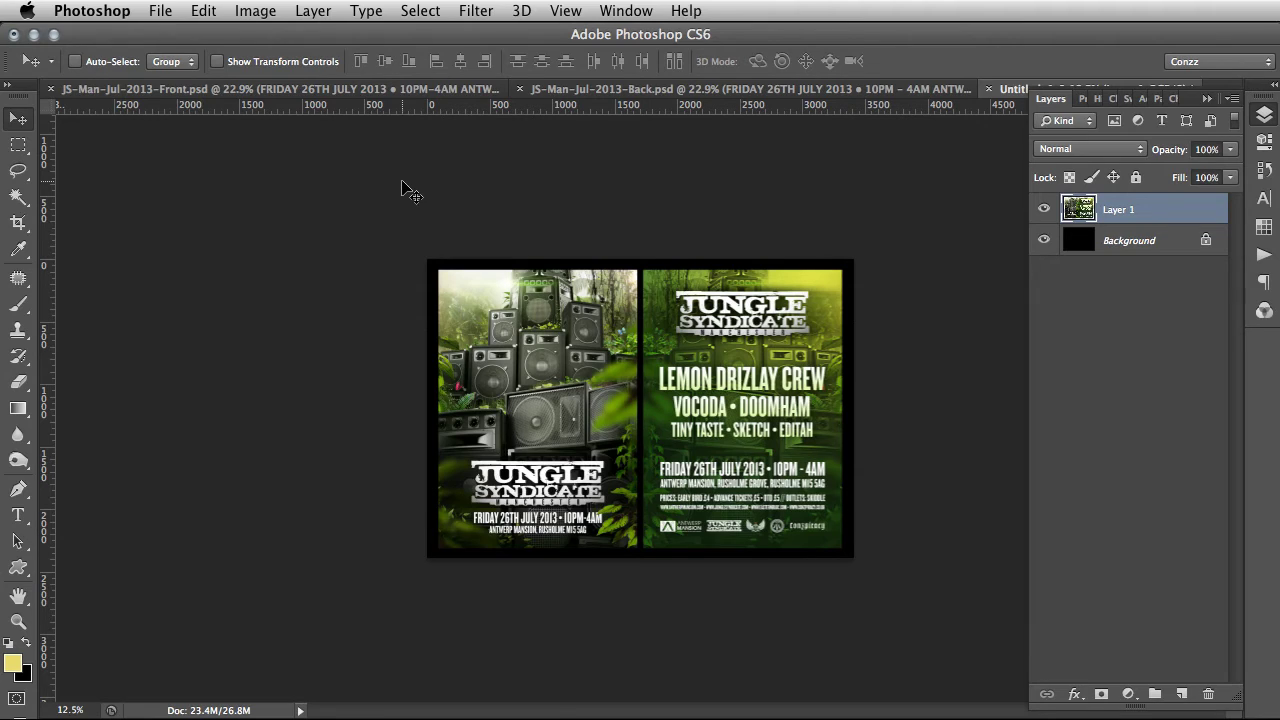
{"action": "key", "text": "super+e"}
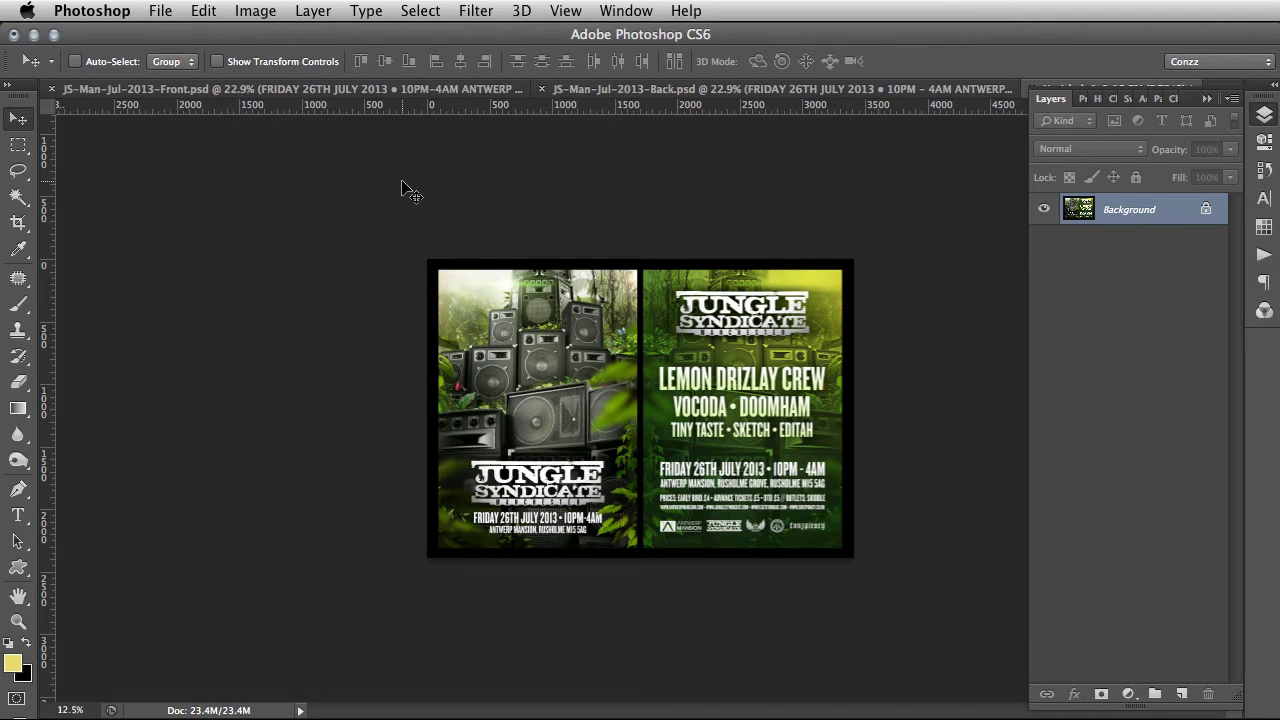
Step: Resize the image to a document width of 10 cm with proportions constrained and resampling on
{"action": "key", "text": "super+alt+i"}
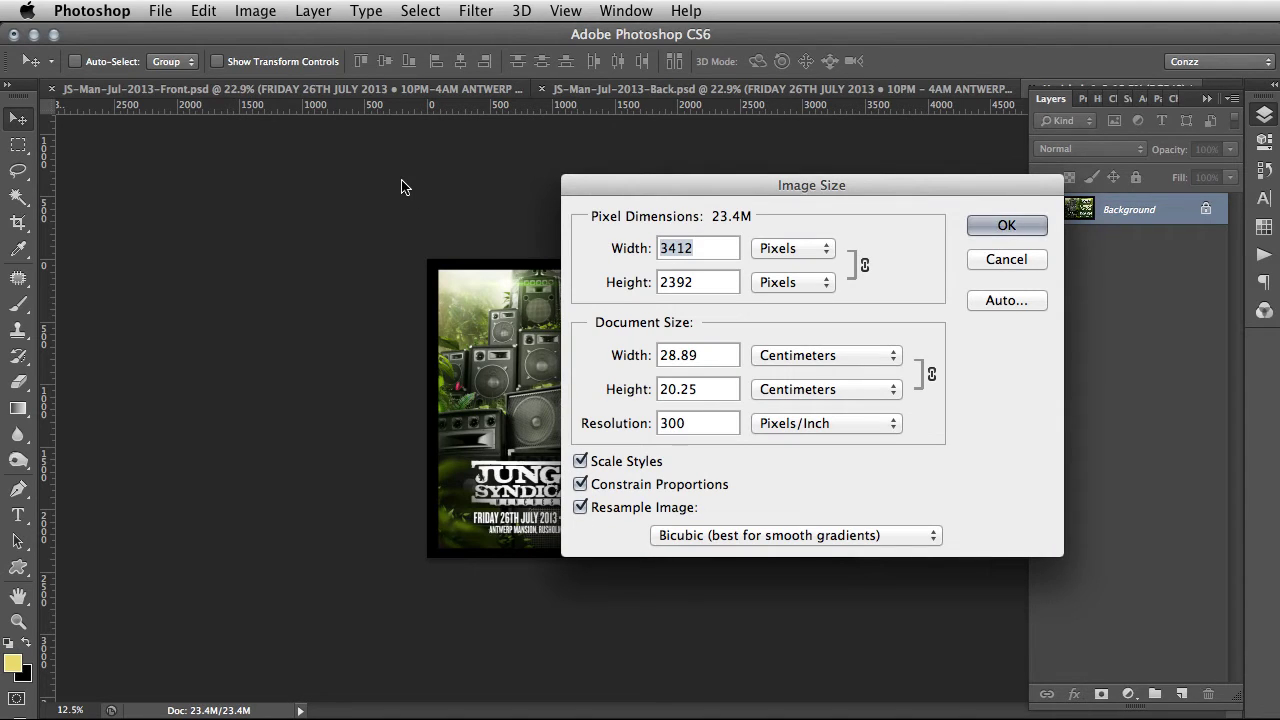
{"action": "double_click", "coordinate": [723, 354]}
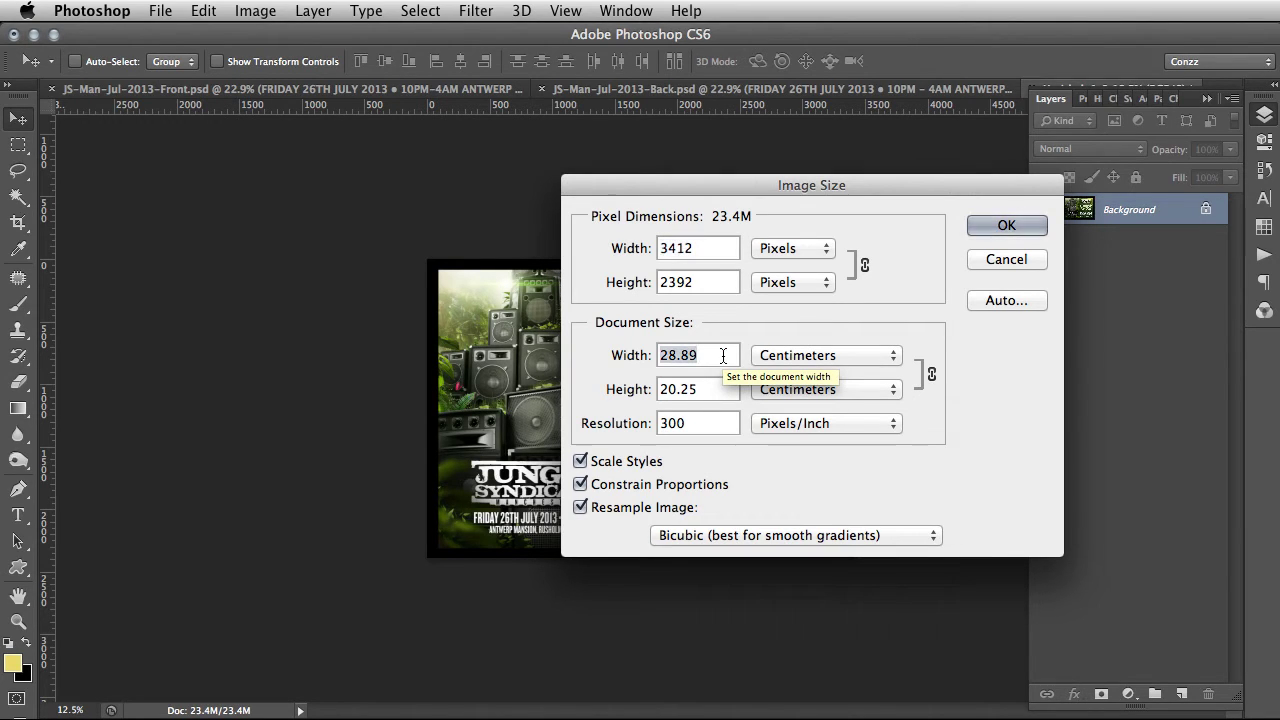
{"action": "type", "text": "10"}
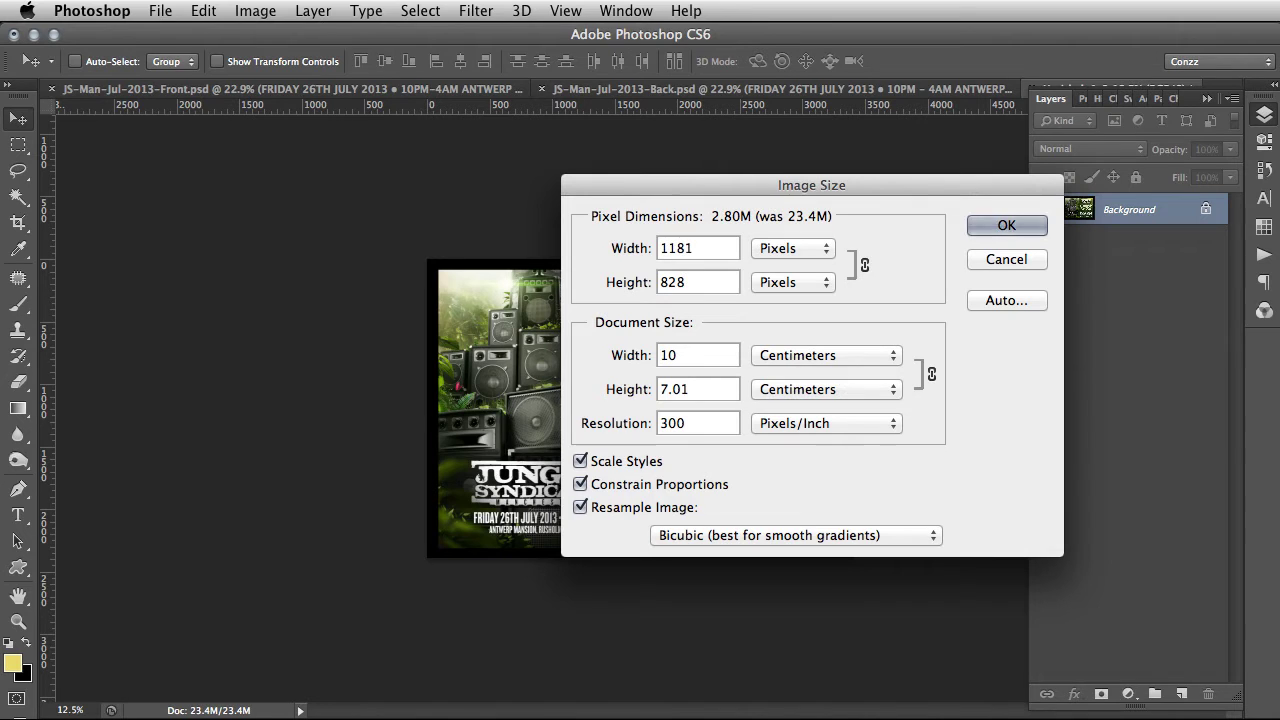
{"action": "key", "text": "Return"}
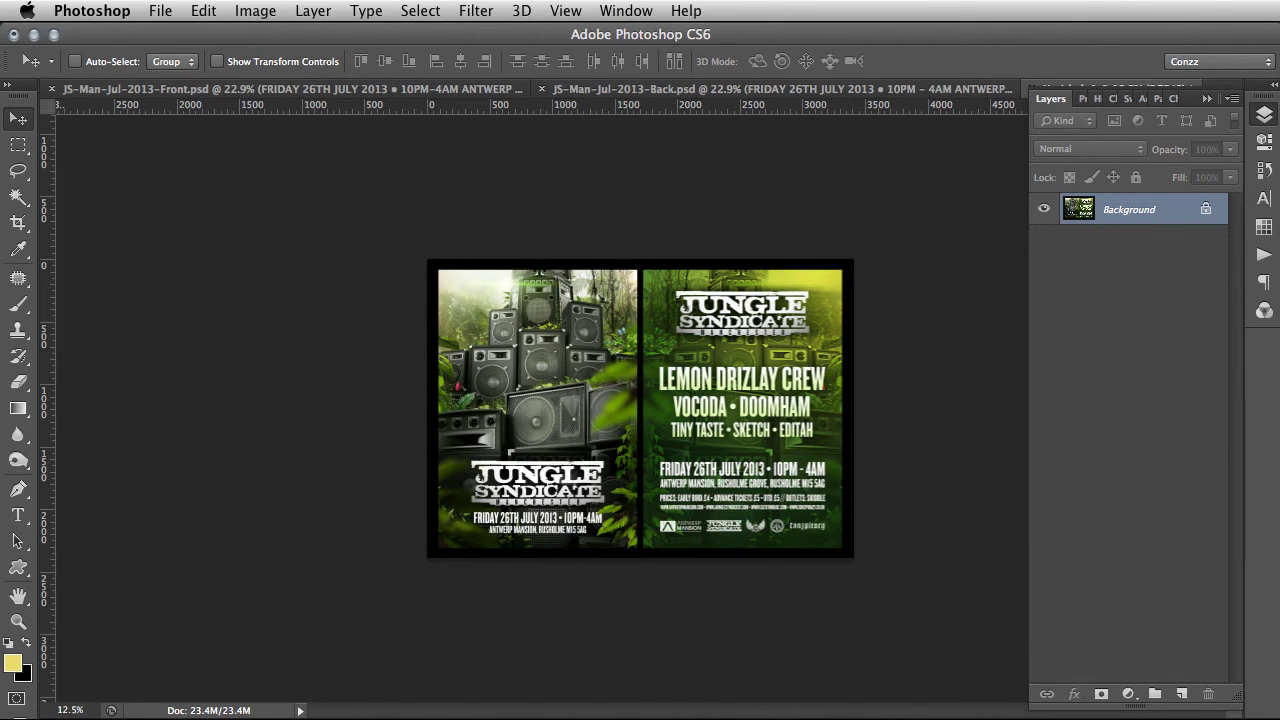
{"action": "key", "text": "super+1"}
{"action": "key", "text": "super+minus"}
{"action": "key", "text": "super+minus"}
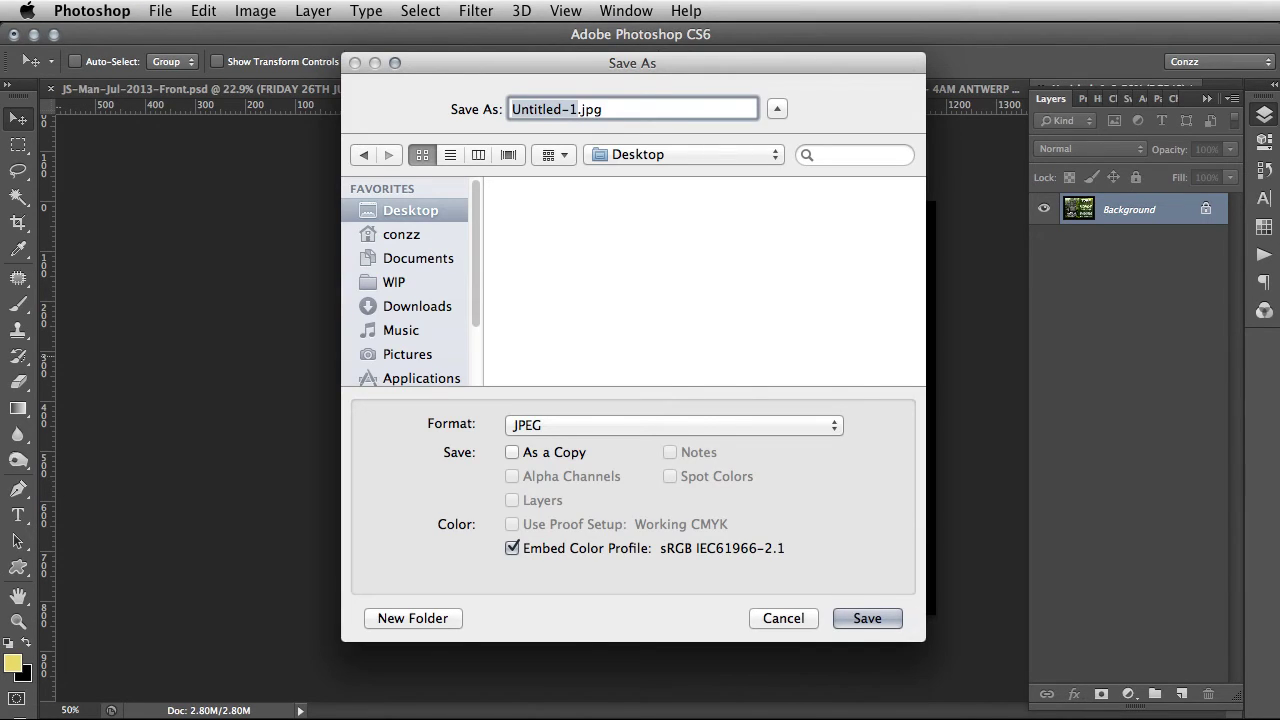
Step: Save the presentation image to the Desktop as JS.jpg at JPEG quality 10 (Maximum), and close it
{"action": "type", "text": "JS"}
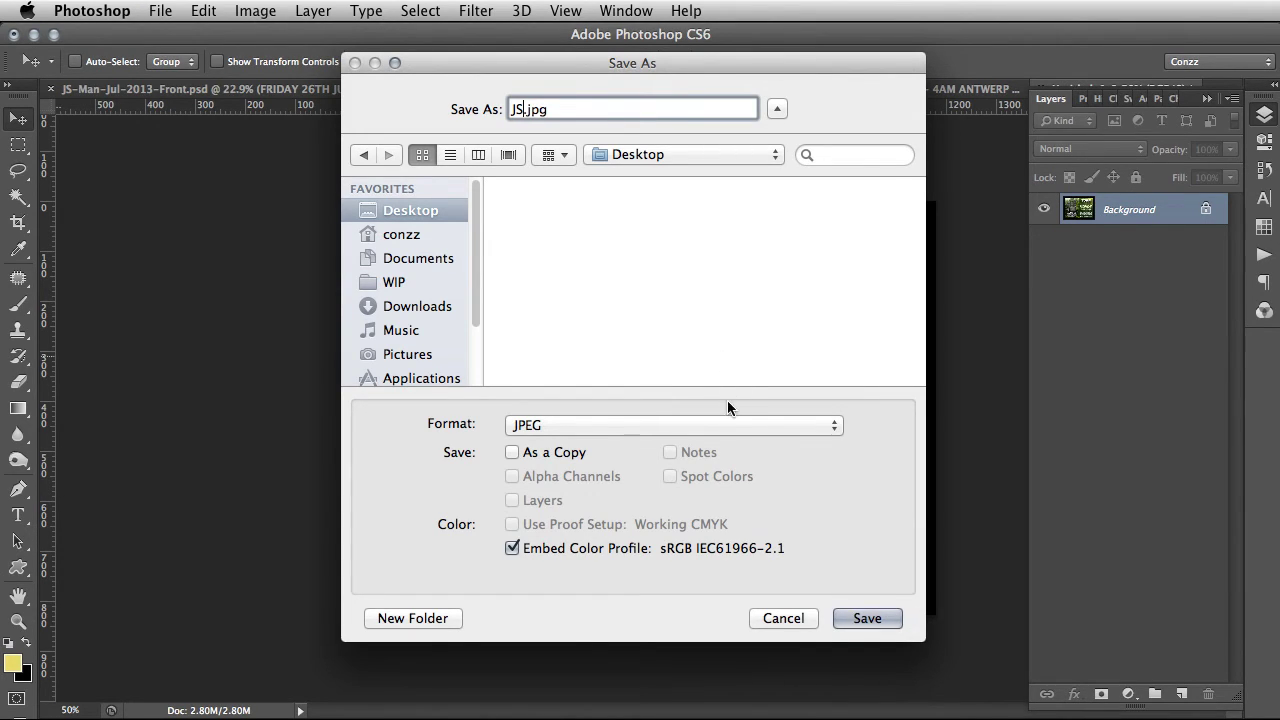
{"action": "left_click", "coordinate": [883, 621]}
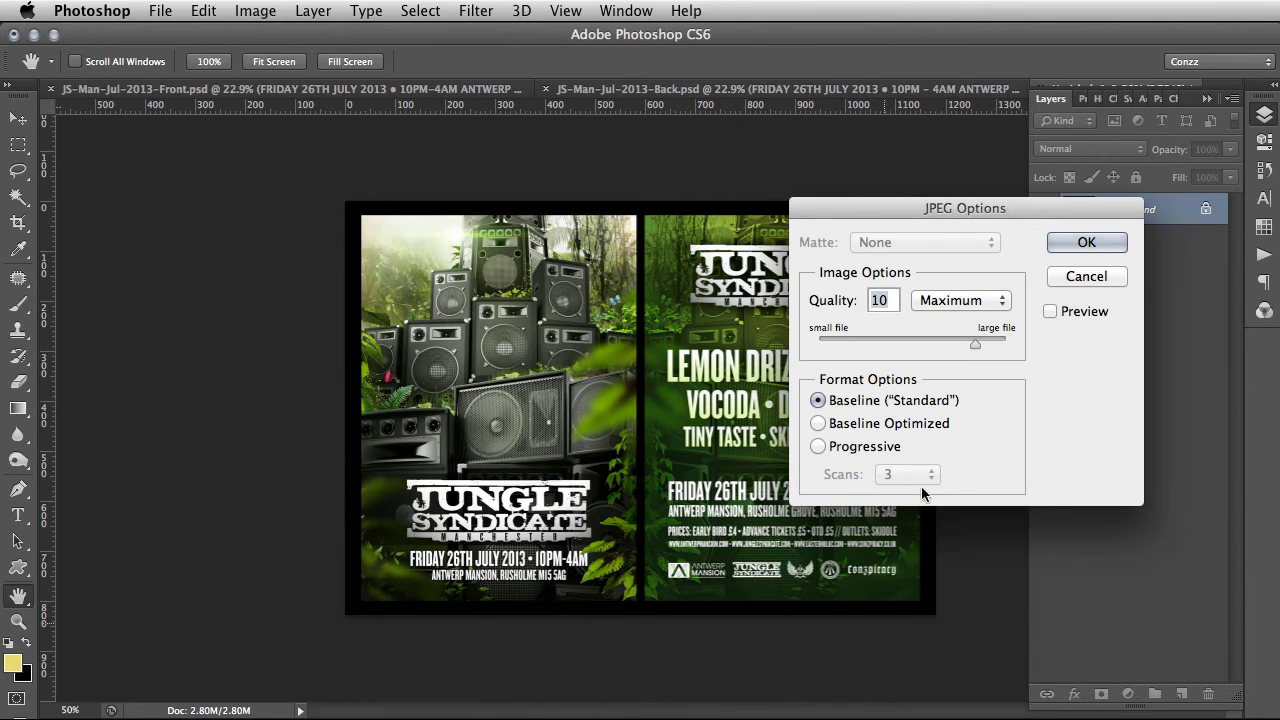
{"action": "left_click", "coordinate": [1100, 248]}
{"action": "key", "text": "v"}
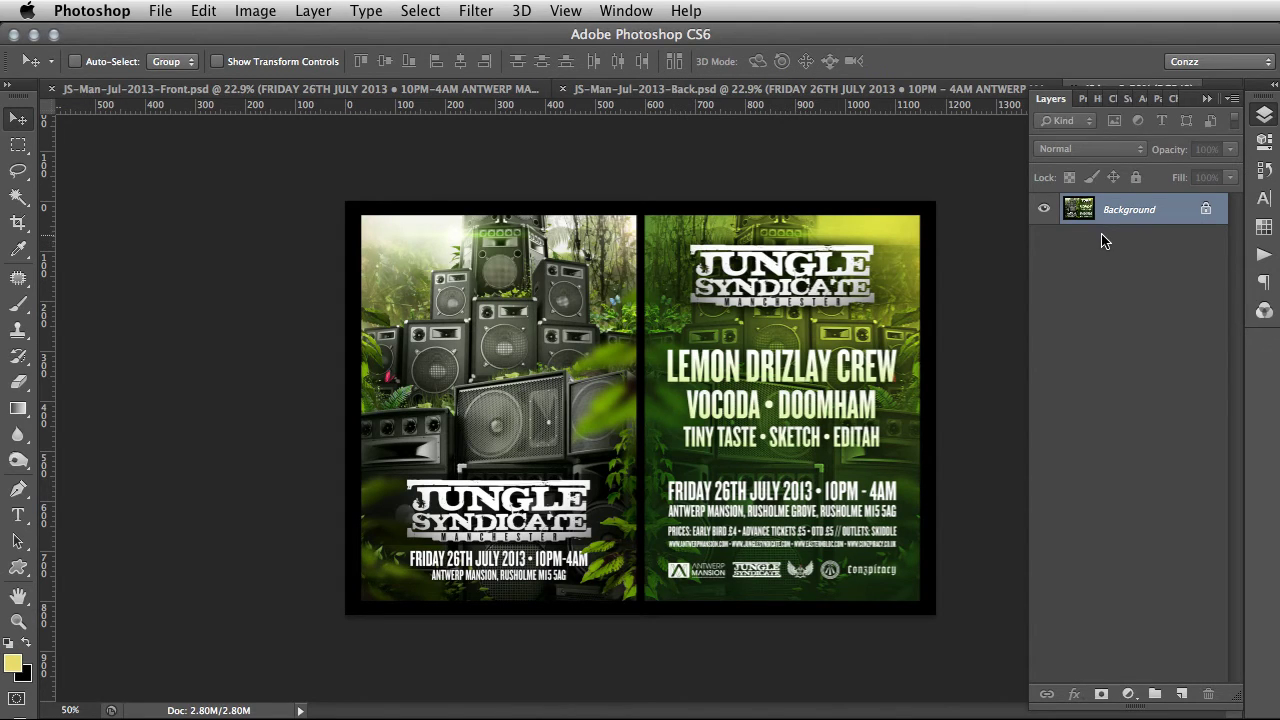
{"action": "left_click", "coordinate": [1207, 100]}
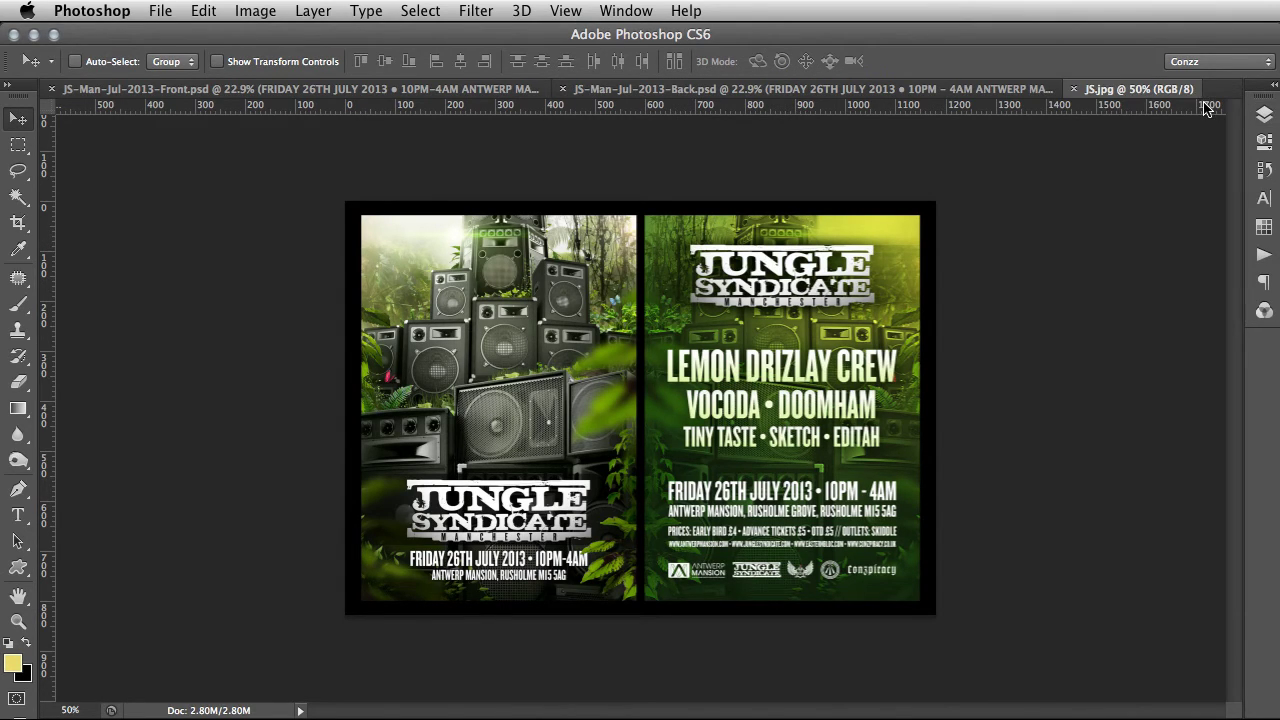
{"action": "left_click", "coordinate": [1074, 90]}
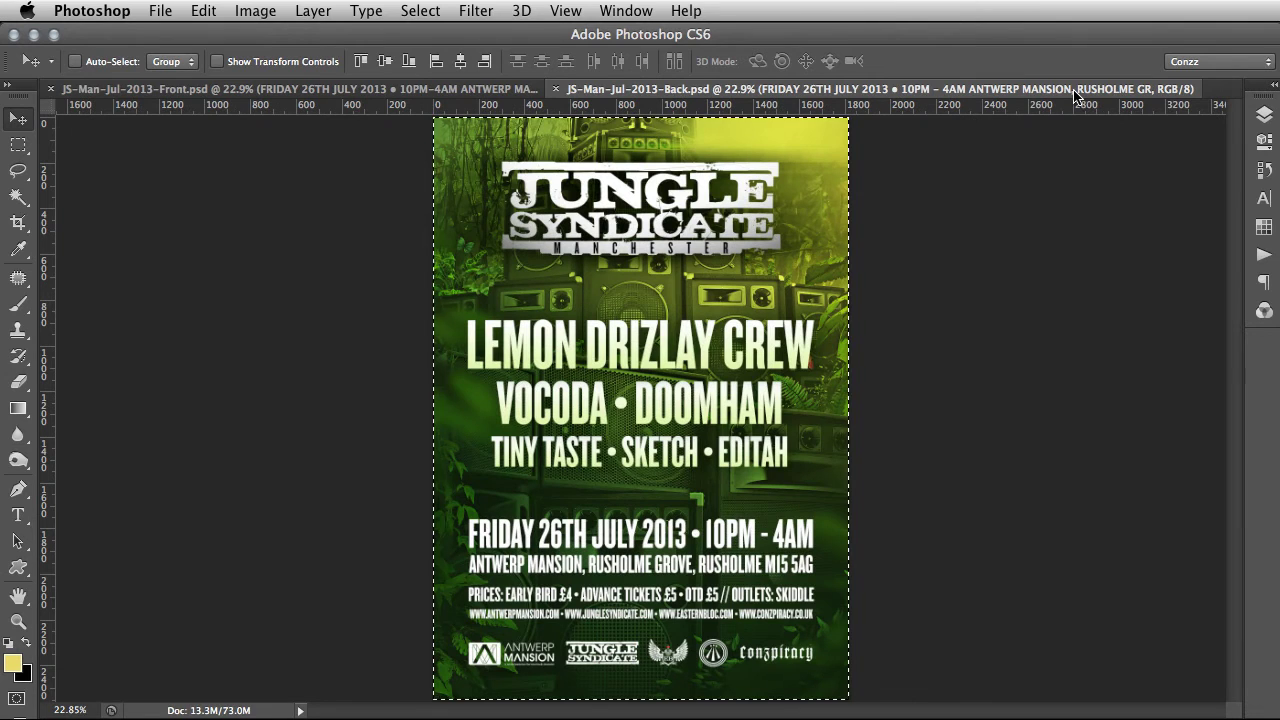
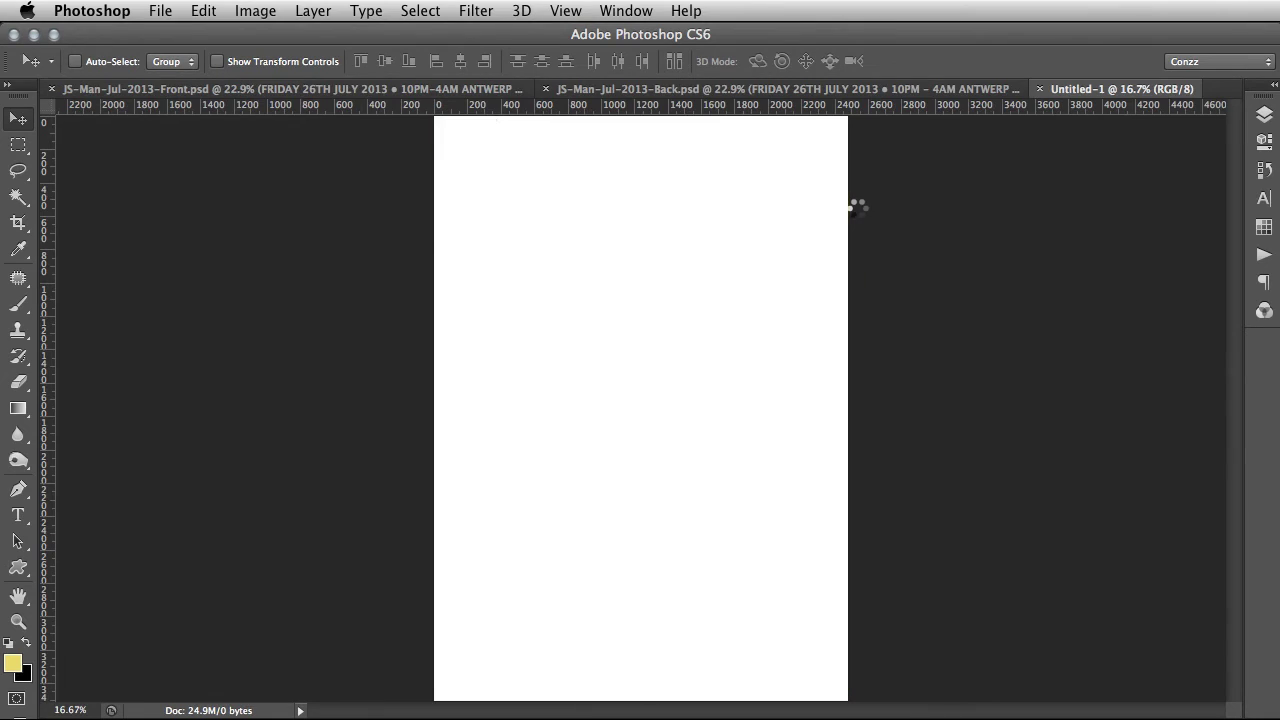
Step: Rotate the blank white Untitled-1 canvas 90° clockwise to landscape and invert it to black
{"action": "left_click", "coordinate": [252, 12]}
{"action": "mouse_move", "coordinate": [400, 225]}
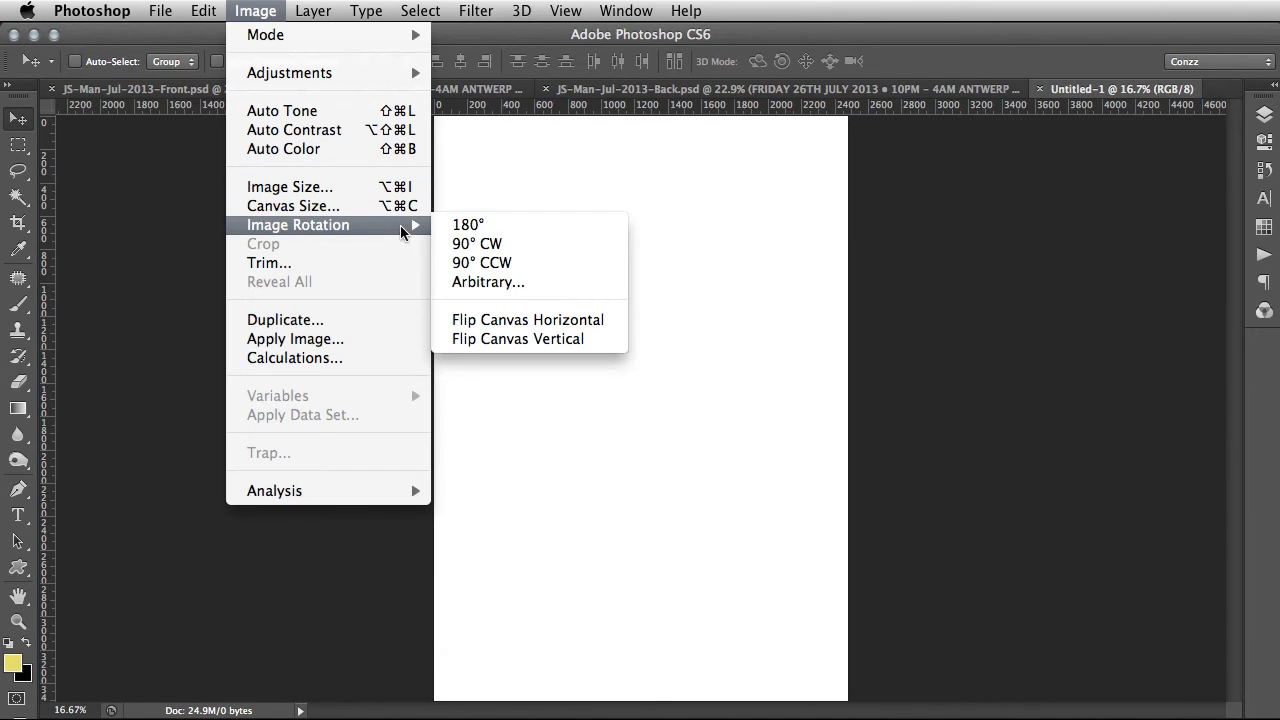
{"action": "left_click", "coordinate": [494, 250]}
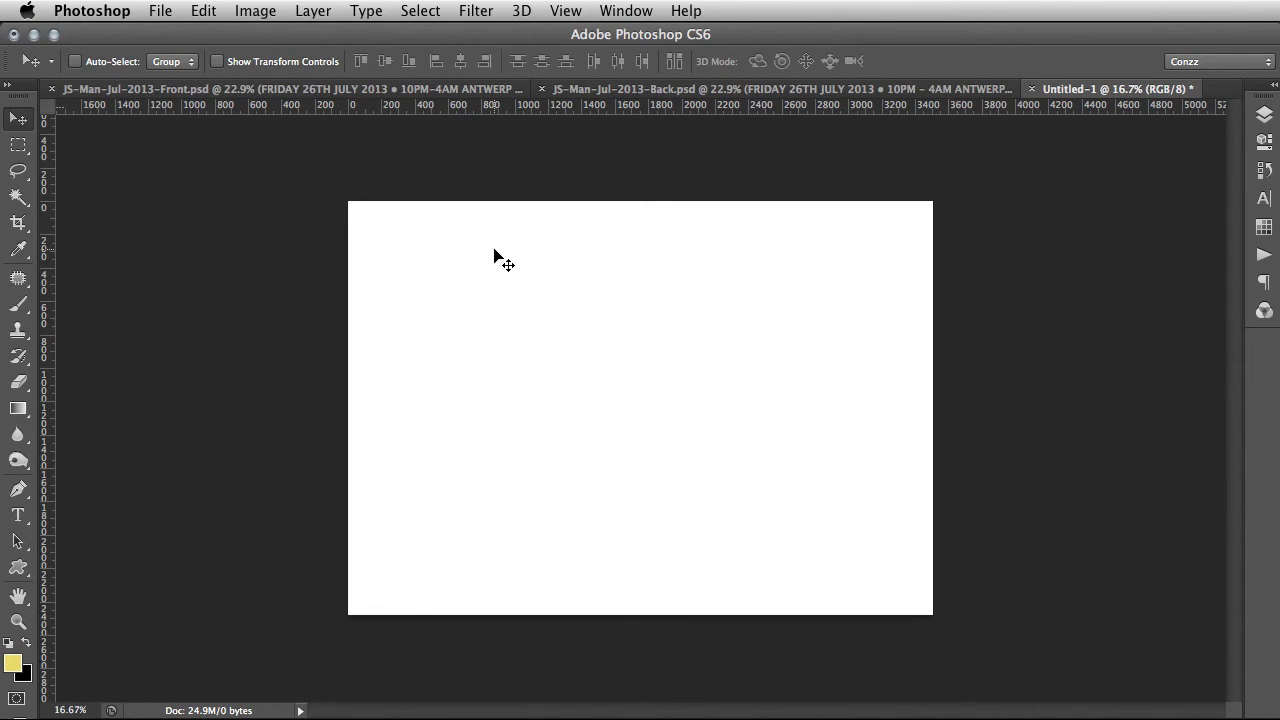
{"action": "key", "text": "super+i"}
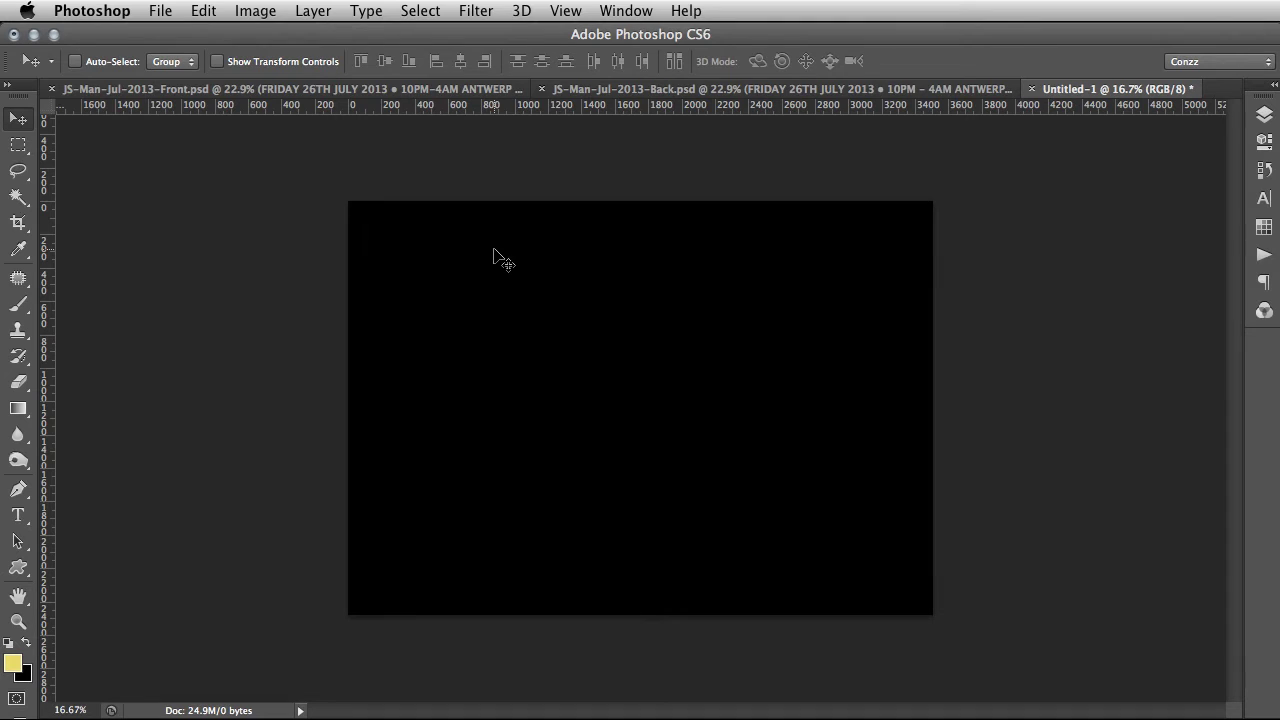
Step: Paste the copied back flyer artwork into the black Untitled-1 document
{"action": "left_click", "coordinate": [300, 88]}
{"action": "key", "text": "super+a"}
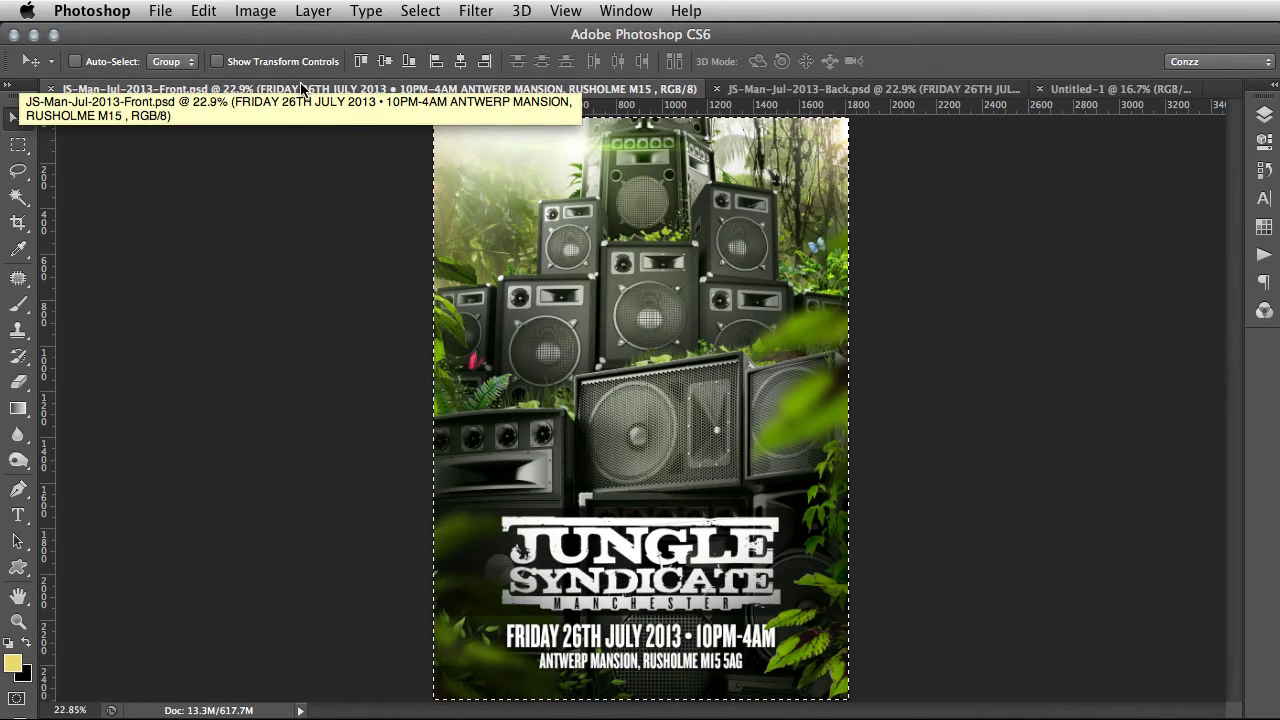
{"action": "left_click", "coordinate": [1126, 90]}
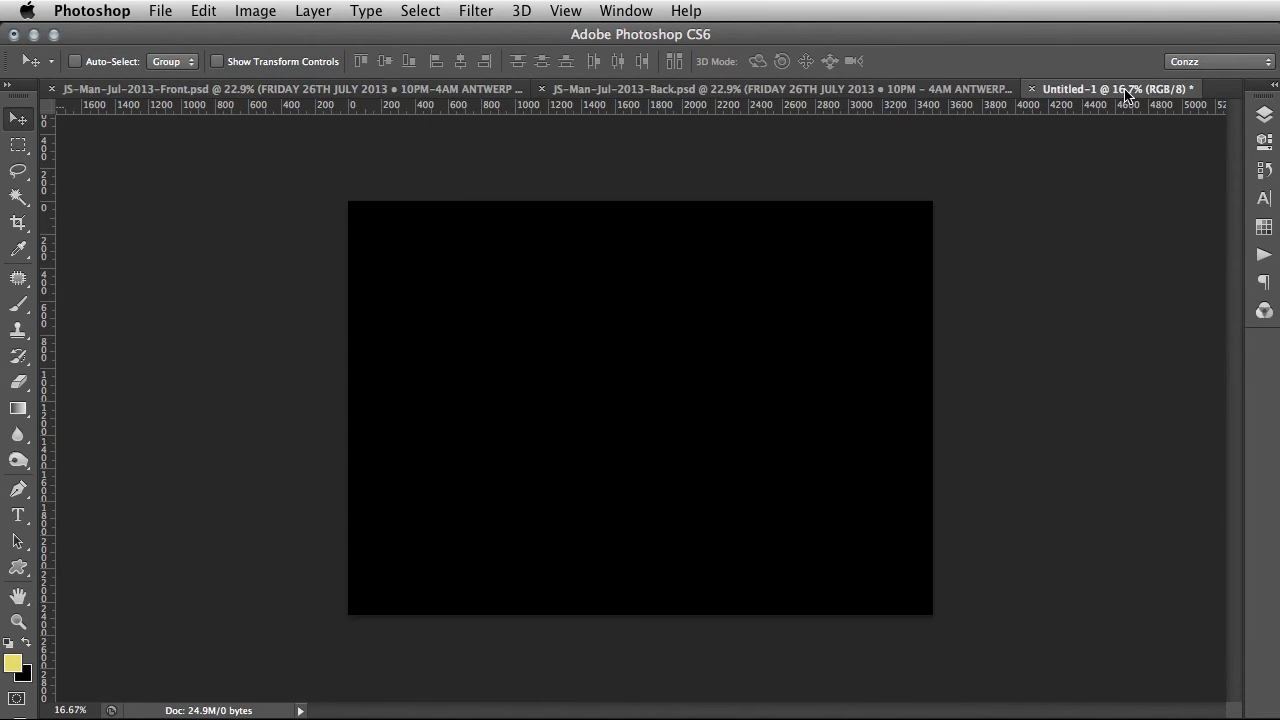
{"action": "key", "text": "super+v"}
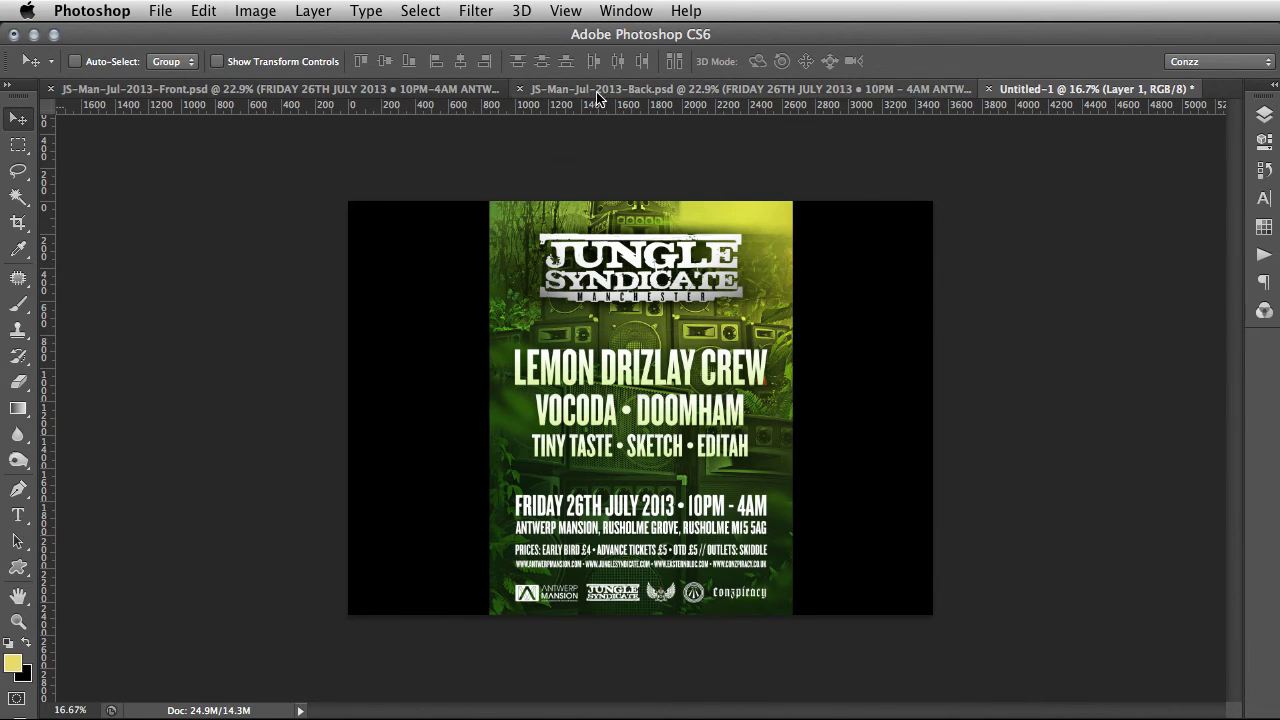
Step: Copy the entire front flyer from JS-Man-Jul-2013-Front.psd and paste it into the black Untitled-1 document
{"action": "left_click", "coordinate": [413, 92]}
{"action": "key", "text": "super+a"}
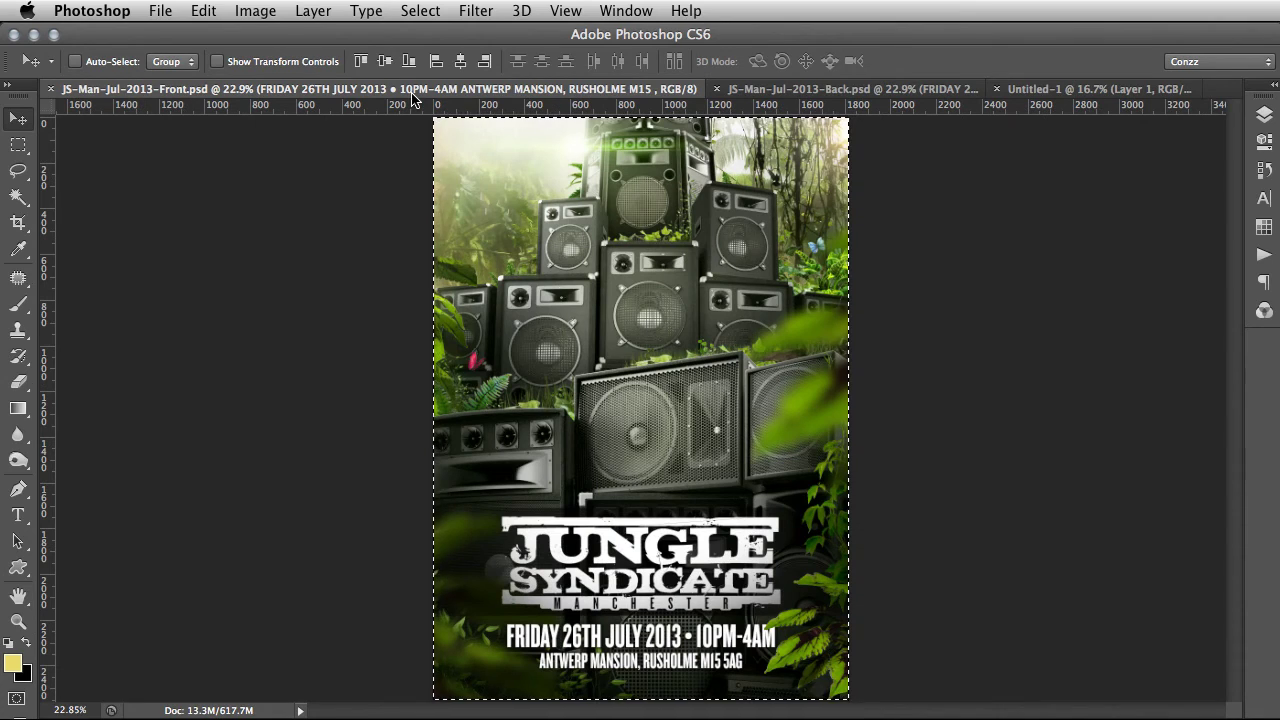
{"action": "key", "text": "super+c"}
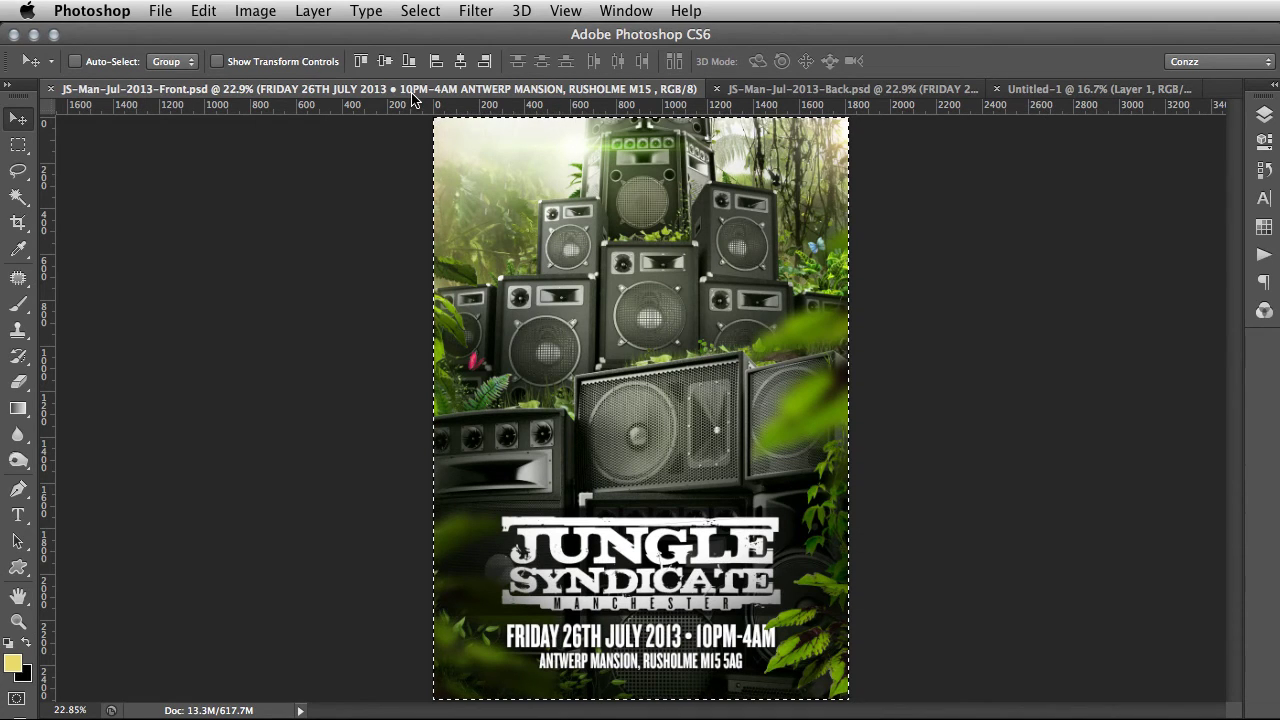
{"action": "left_click", "coordinate": [1088, 92]}
{"action": "key", "text": "super+v"}
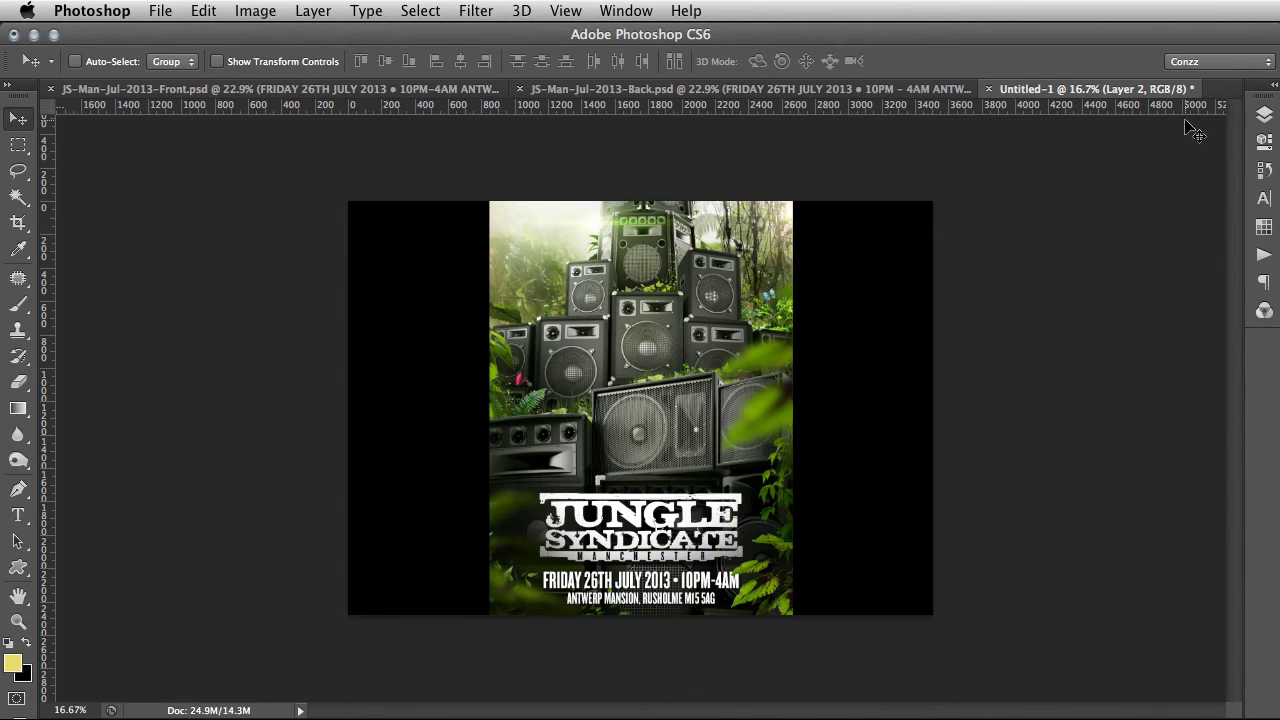
Step: Scale Layer 1 and Layer 2 together to 89.28%, leaving black margins above and below the flyers
{"action": "left_click", "coordinate": [1258, 115]}
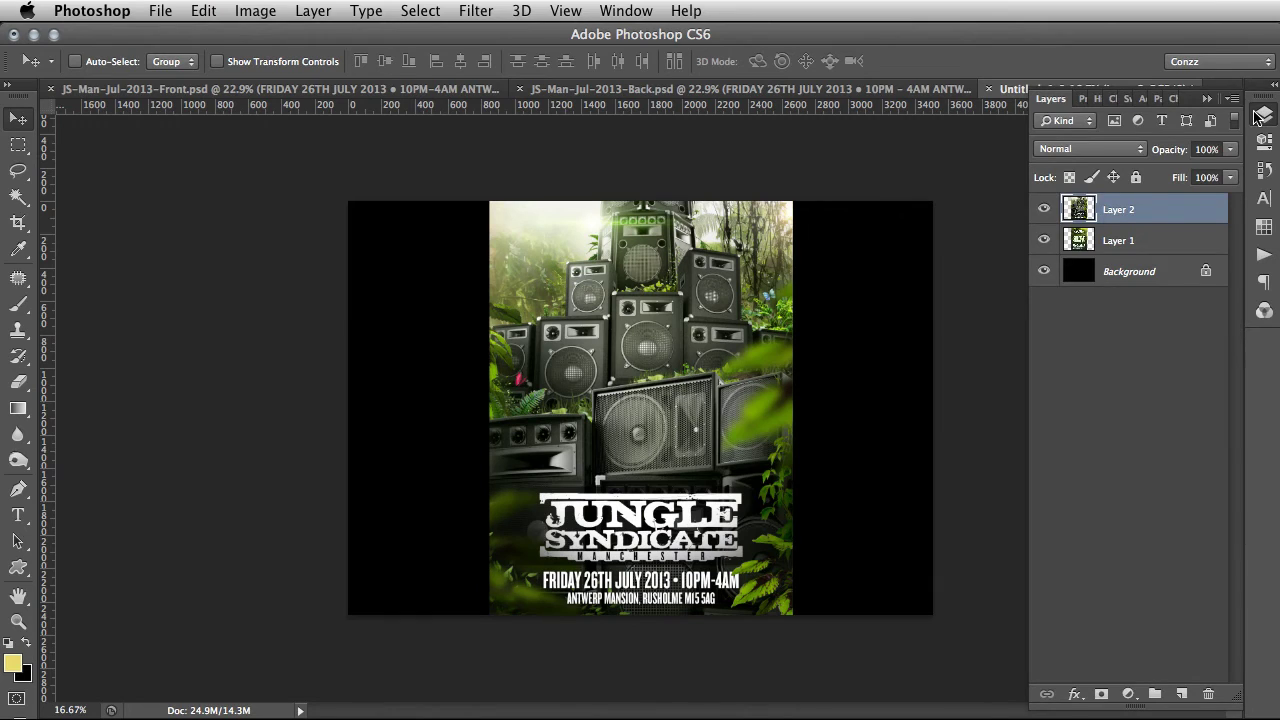
{"action": "left_click", "coordinate": [1150, 244], "text": "shift"}
{"action": "key", "text": "super+t"}
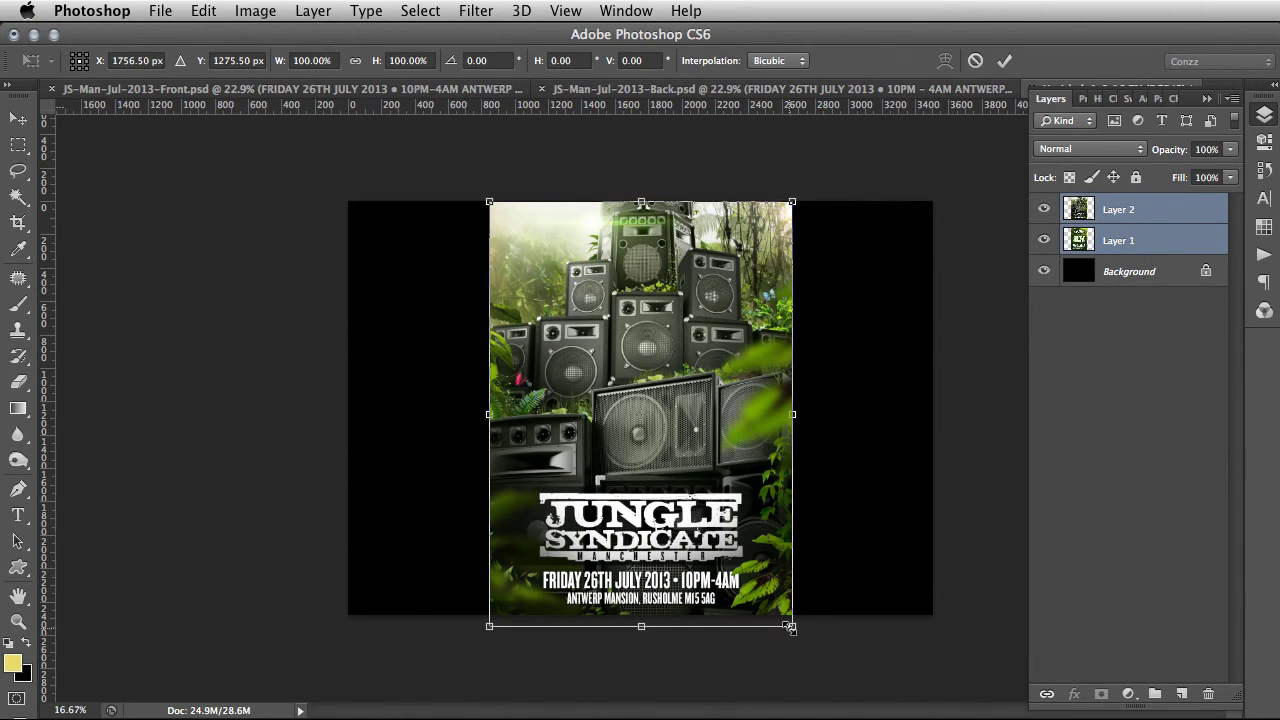
{"action": "left_click_drag", "start_coordinate": [789, 616], "coordinate": [763, 592]}
{"action": "left_click_drag", "start_coordinate": [489, 201], "coordinate": [496, 213]}
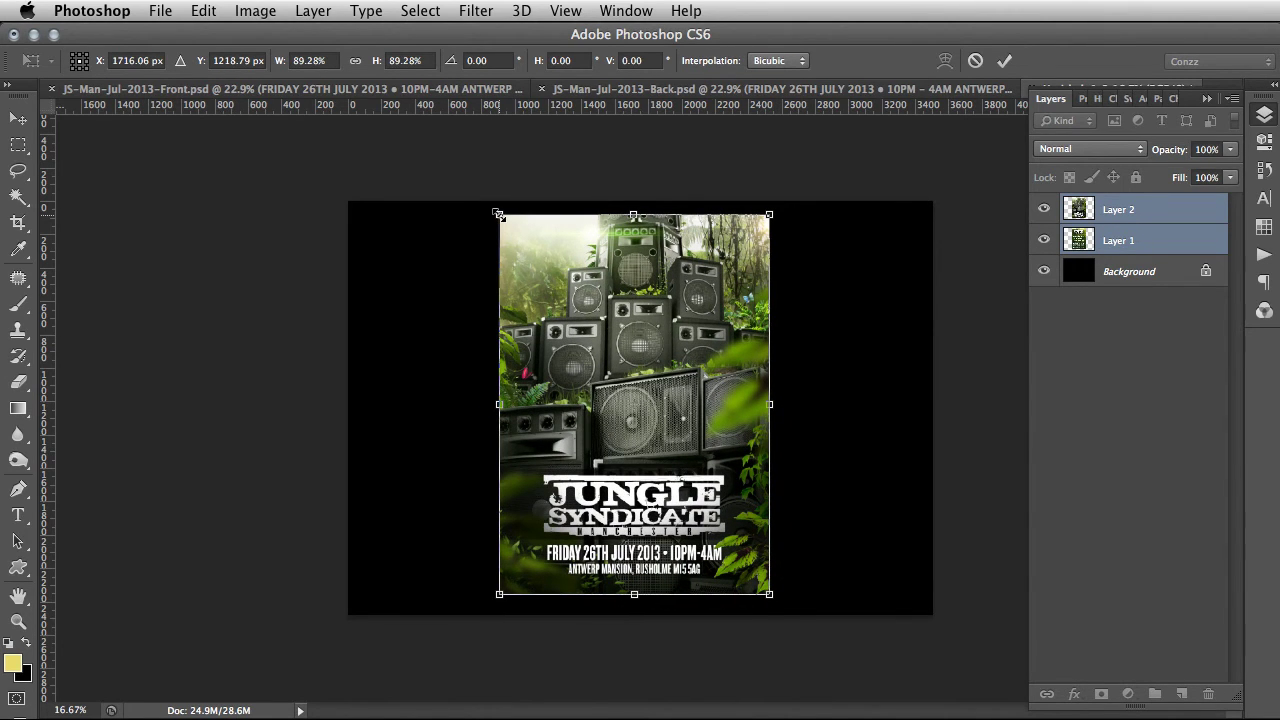
{"action": "key", "text": "Return"}
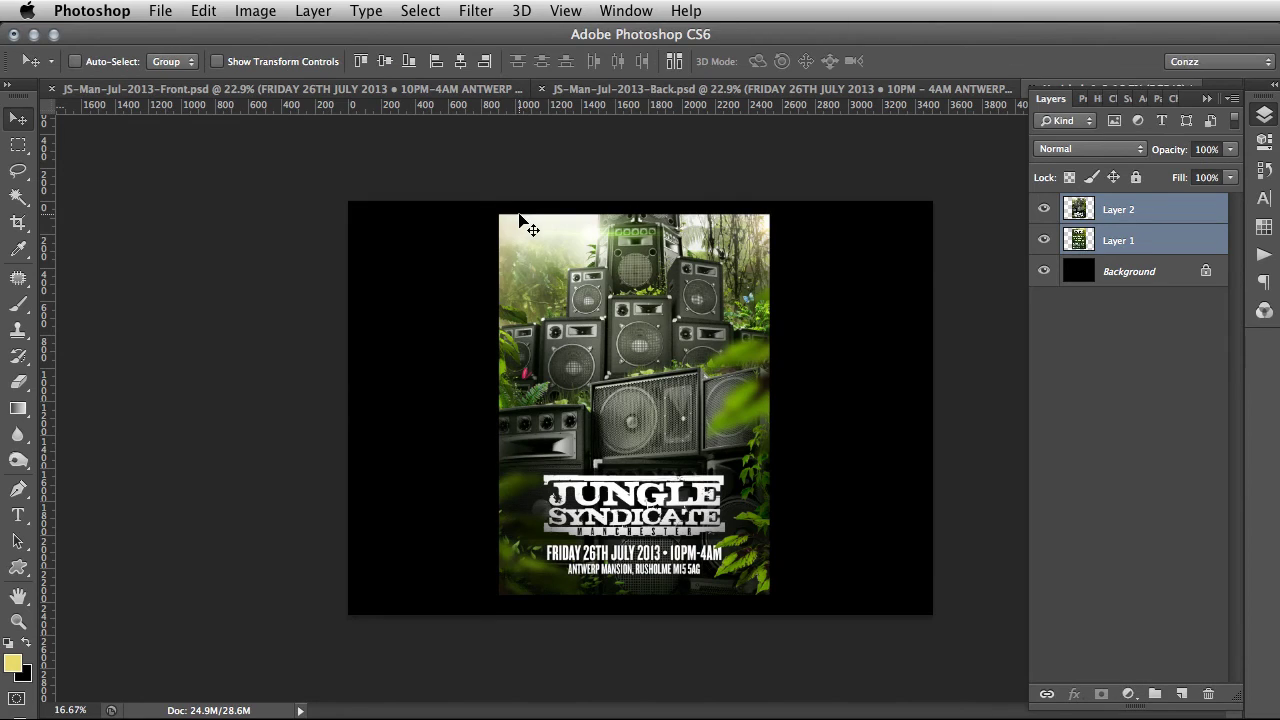
Step: Align both flyer layers to the right edge of the whole canvas
{"action": "key", "text": "super+a"}
{"action": "left_click", "coordinate": [485, 62]}
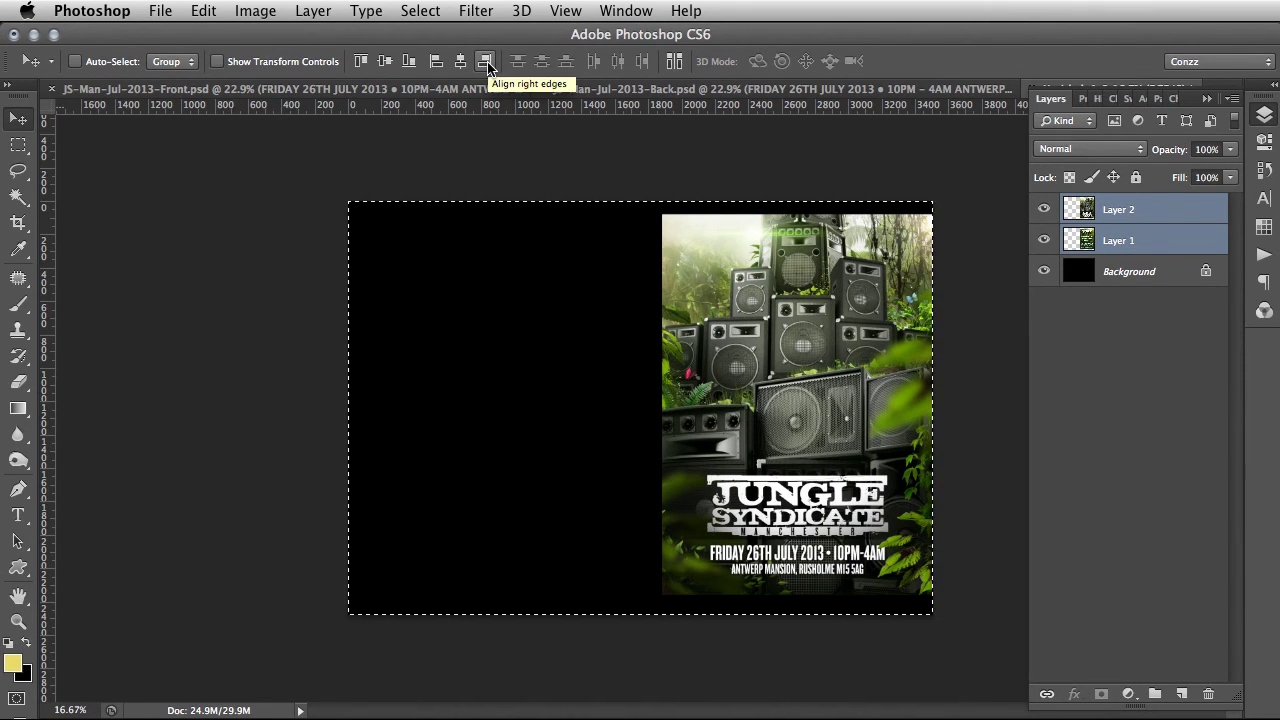
{"action": "left_click", "coordinate": [1157, 240]}
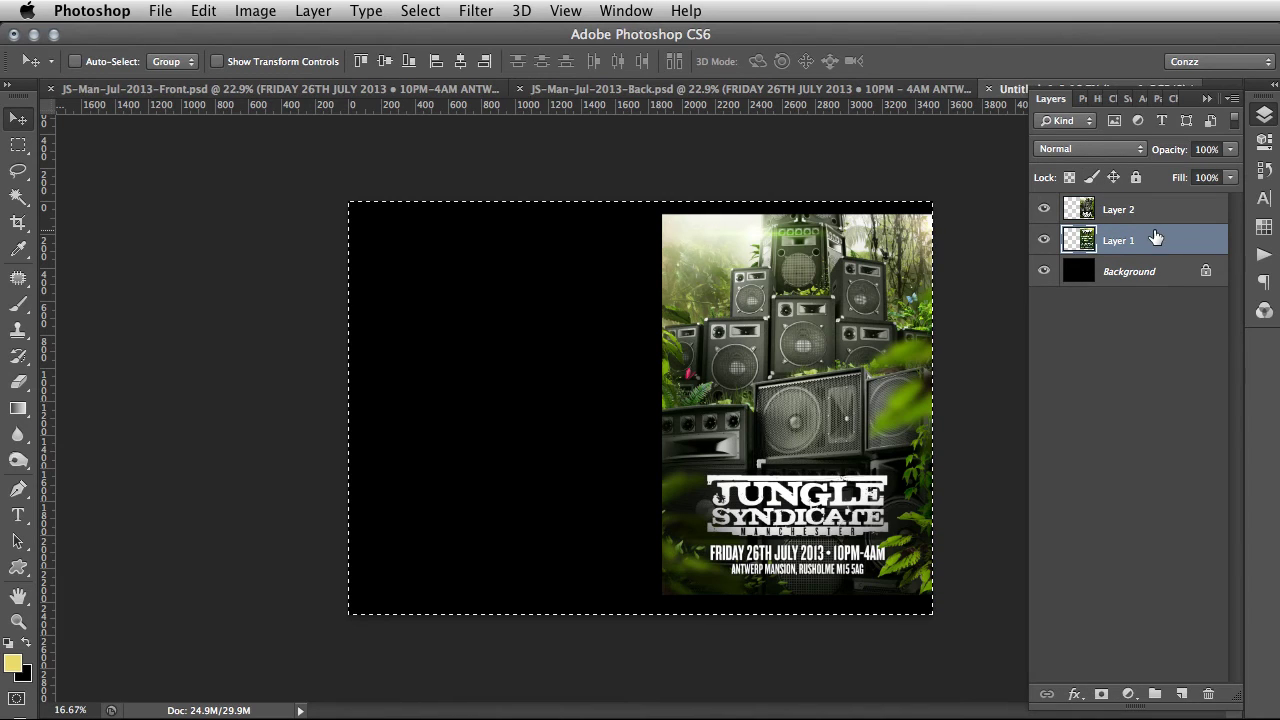
{"action": "left_click", "coordinate": [436, 62]}
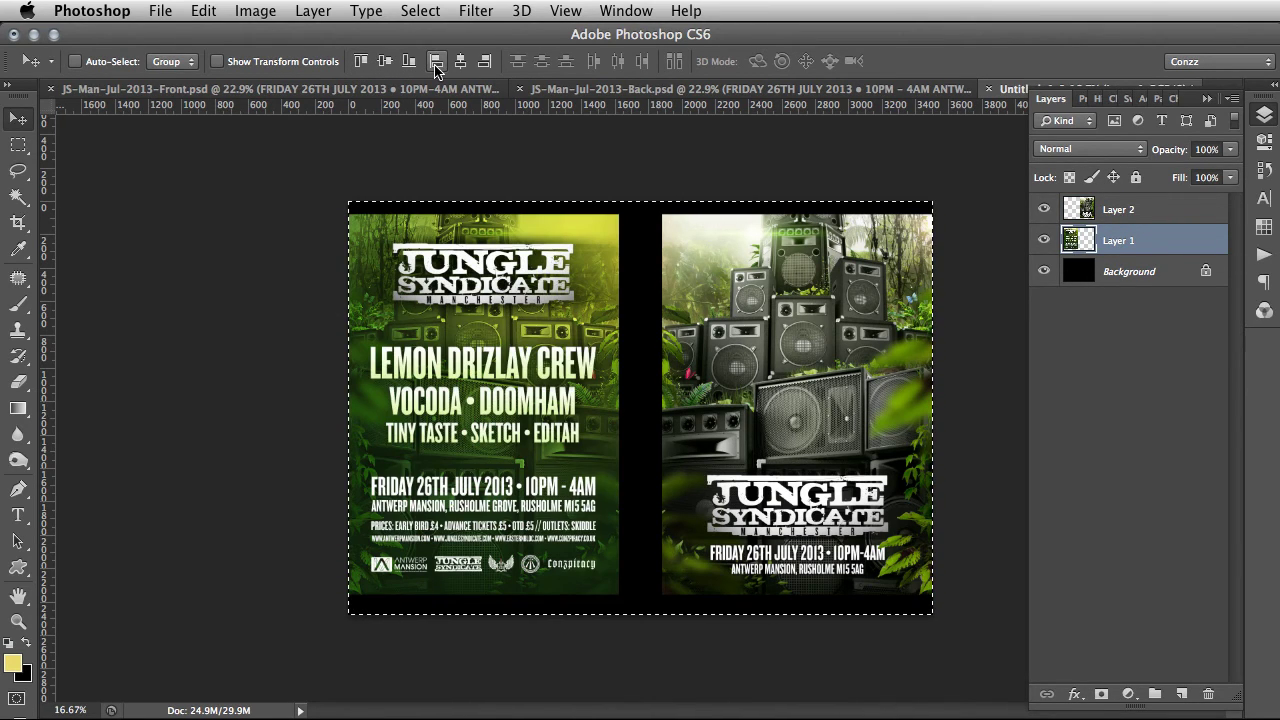
{"action": "left_click", "coordinate": [485, 62]}
Step: Align the front flyer on Layer 2 to the left edge of the canvas and clear the selection
{"action": "left_click", "coordinate": [1168, 216]}
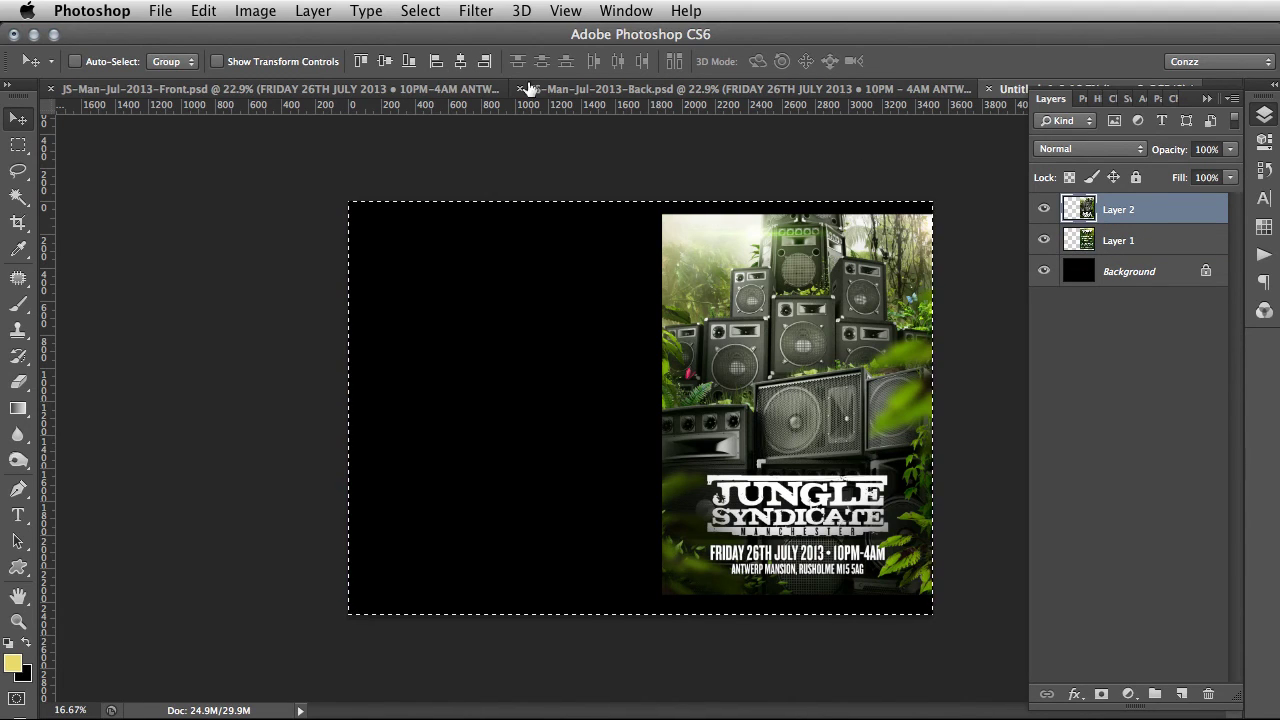
{"action": "left_click", "coordinate": [436, 62]}
{"action": "key", "text": "ctrl+d"}
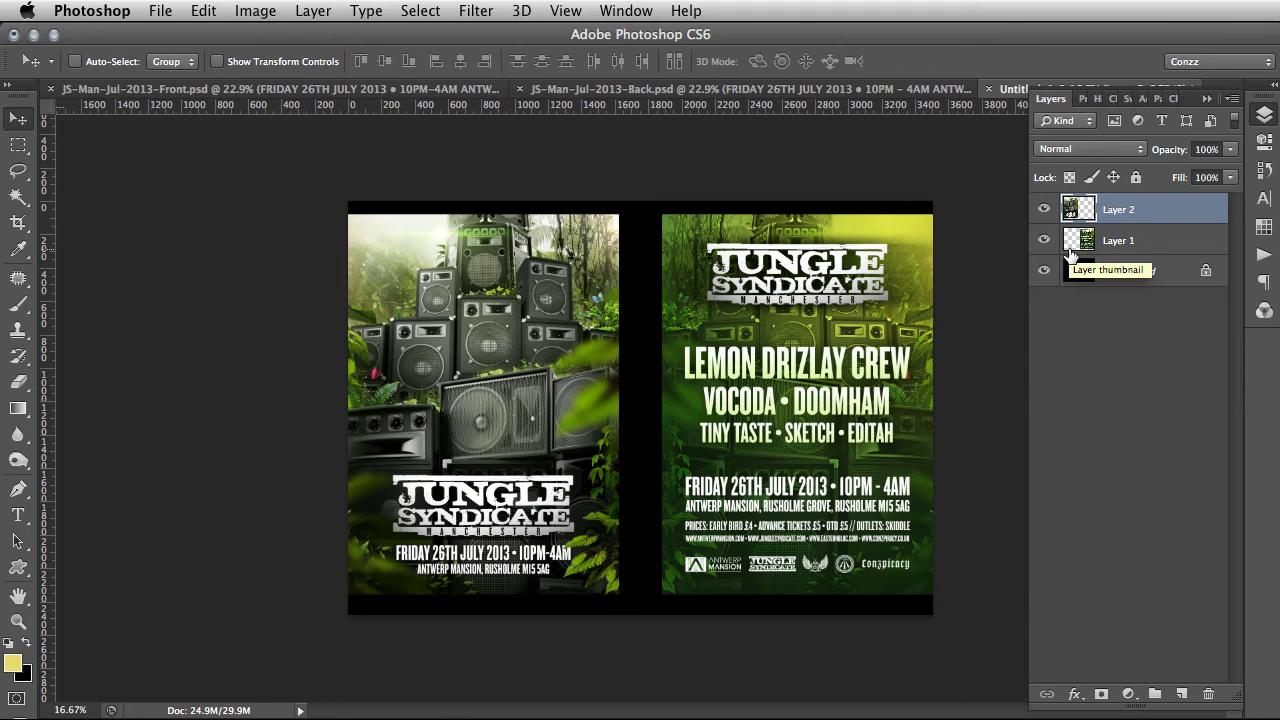
Step: Nudge the front flyer on Layer 2 to the right until only a narrow black gap separates it from the back flyer
{"action": "key", "text": "shift+Right"}
{"action": "key", "text": "shift+Right"}
{"action": "key", "text": "shift+Right"}
{"action": "key", "text": "shift+Right"}
{"action": "key", "text": "shift+Right"}
{"action": "key", "text": "shift+Right"}
{"action": "key", "text": "shift+Right"}
{"action": "key", "text": "shift+Right"}
{"action": "key", "text": "shift+Right"}
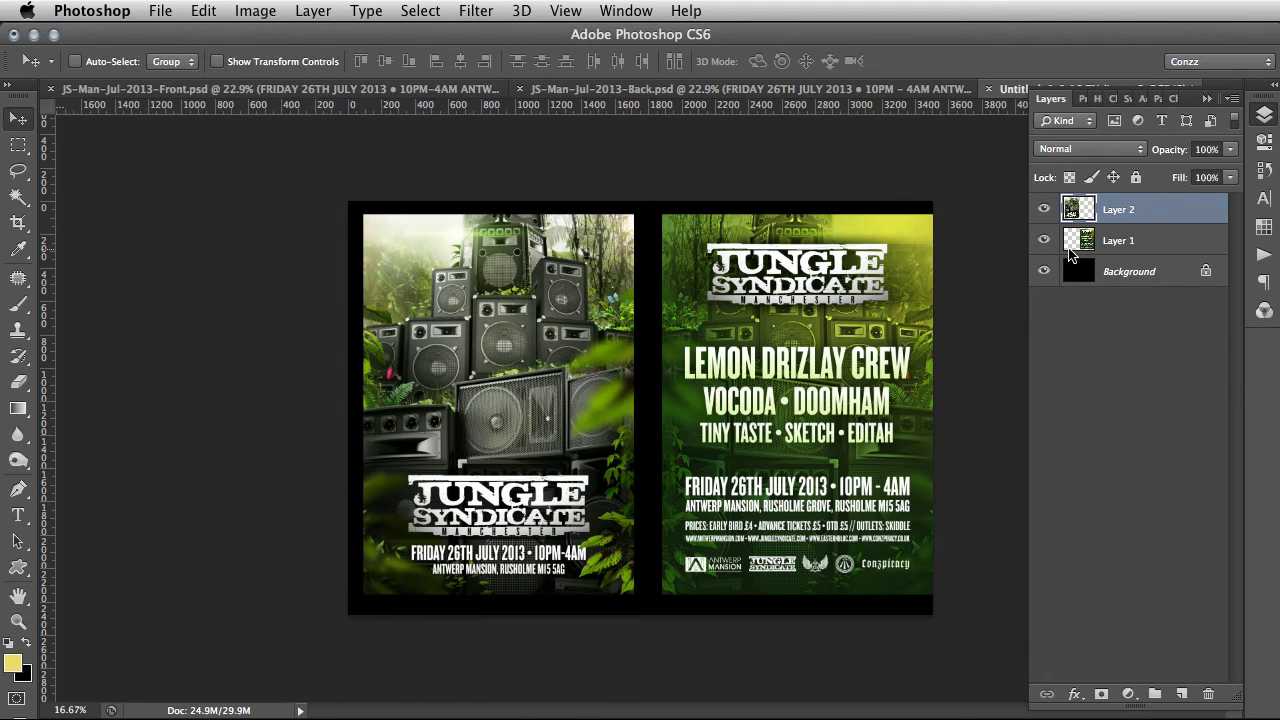
{"action": "key", "text": "shift+Right"}
{"action": "key", "text": "shift+Right"}
{"action": "key", "text": "shift+Right"}
{"action": "key", "text": "shift+Right"}
{"action": "key", "text": "shift+Right"}
{"action": "key", "text": "shift+Right"}
{"action": "key", "text": "shift+Right"}
{"action": "key", "text": "shift+Right"}
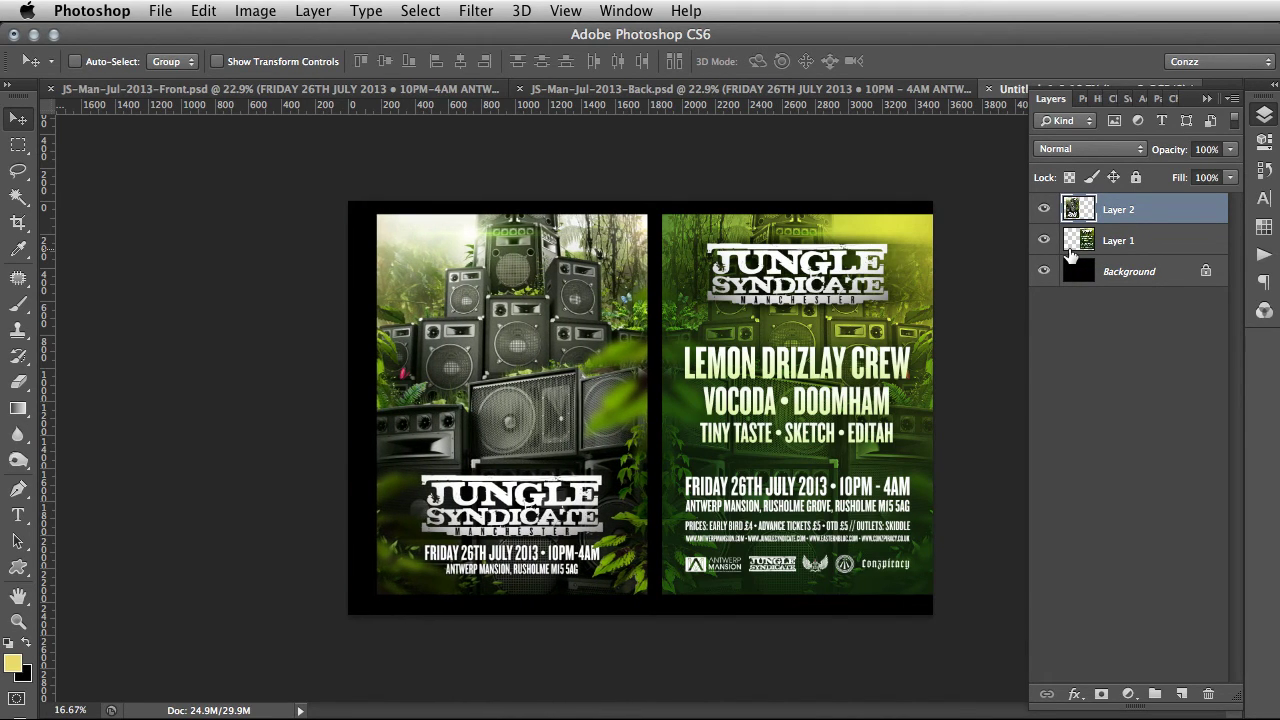
{"action": "key", "text": "shift+Right"}
{"action": "key", "text": "shift+Right"}
{"action": "key", "text": "shift+Right"}
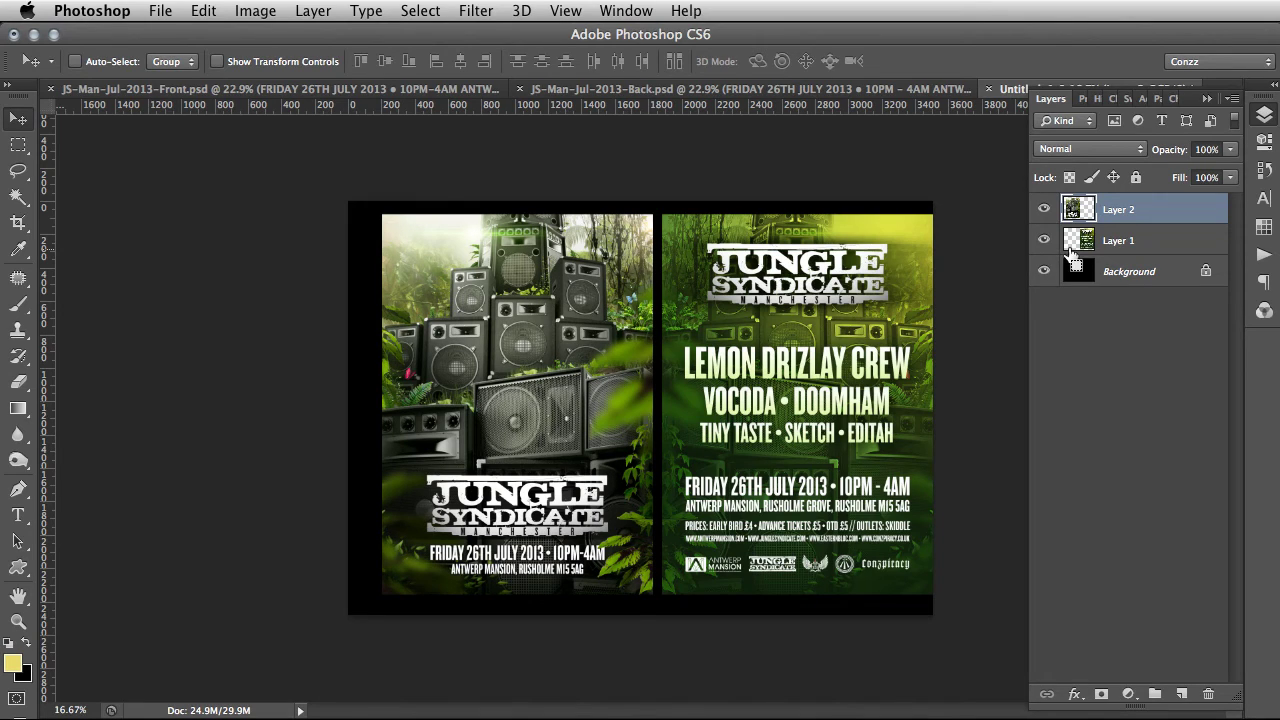
Step: Merge Layer 2 into Layer 1 and move the combined flyers about 126 px left and 6 px down on the canvas
{"action": "key", "text": "super+e"}
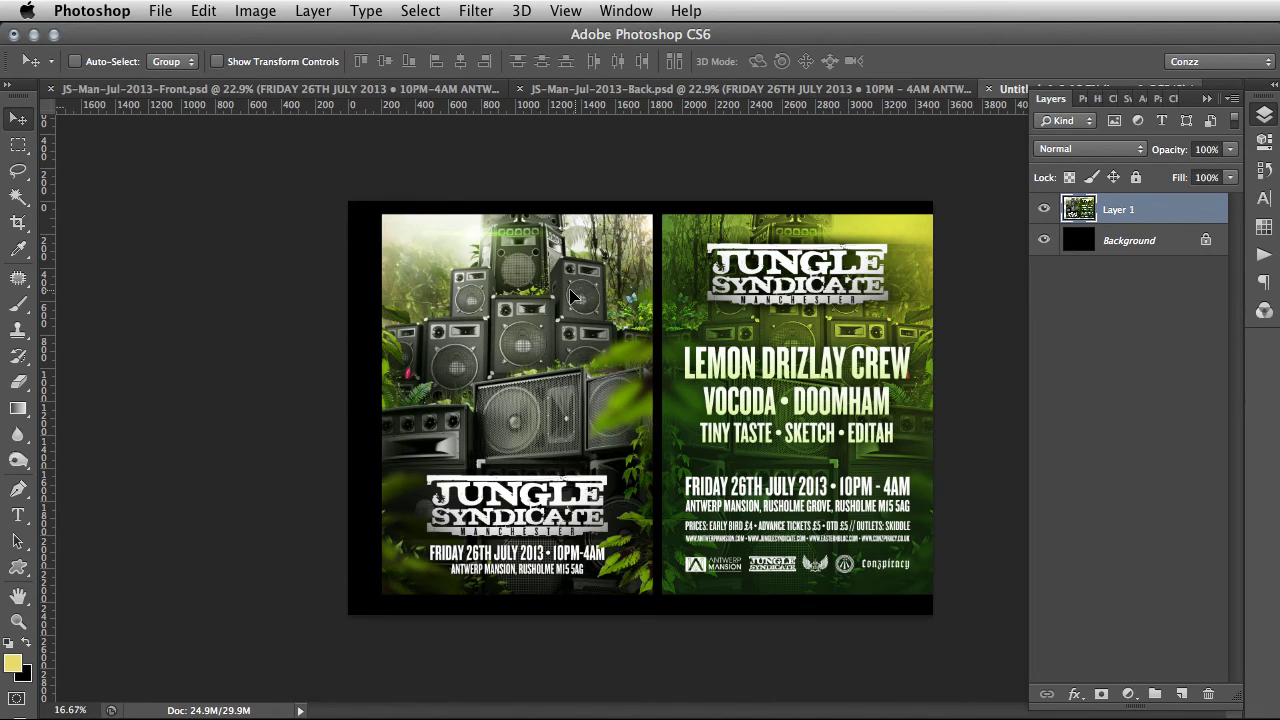
{"action": "key", "text": "shift+Left"}
{"action": "key", "text": "shift+Left"}
{"action": "key", "text": "shift+Left"}
{"action": "key", "text": "shift+Left"}
{"action": "key", "text": "shift+Left"}
{"action": "key", "text": "shift+Left"}
{"action": "key", "text": "shift+Left"}
{"action": "key", "text": "shift+Left"}
{"action": "key", "text": "shift+Left"}
{"action": "key", "text": "shift+Left"}
{"action": "key", "text": "shift+Left"}
{"action": "key", "text": "shift+Left"}
{"action": "key", "text": "shift+Left"}
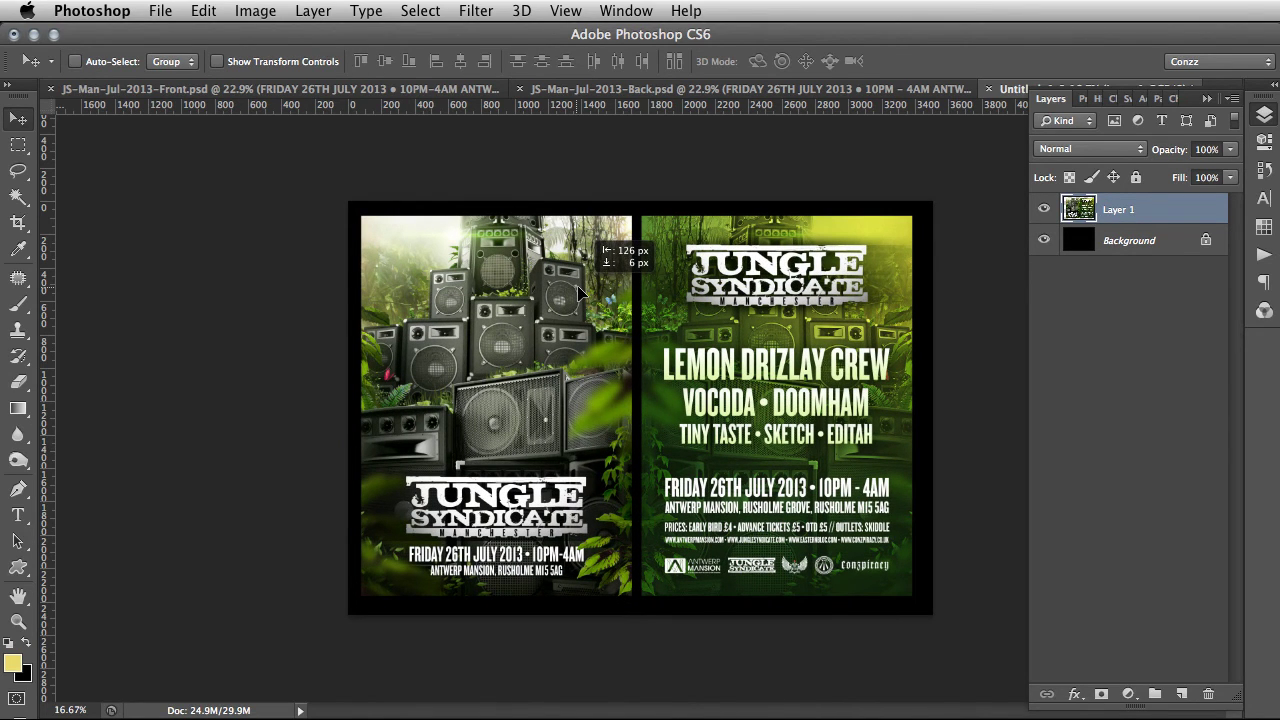
Step: Crop all four sides of the canvas slightly to leave a thin, roughly even black border around the flyers
{"action": "key", "text": "c"}
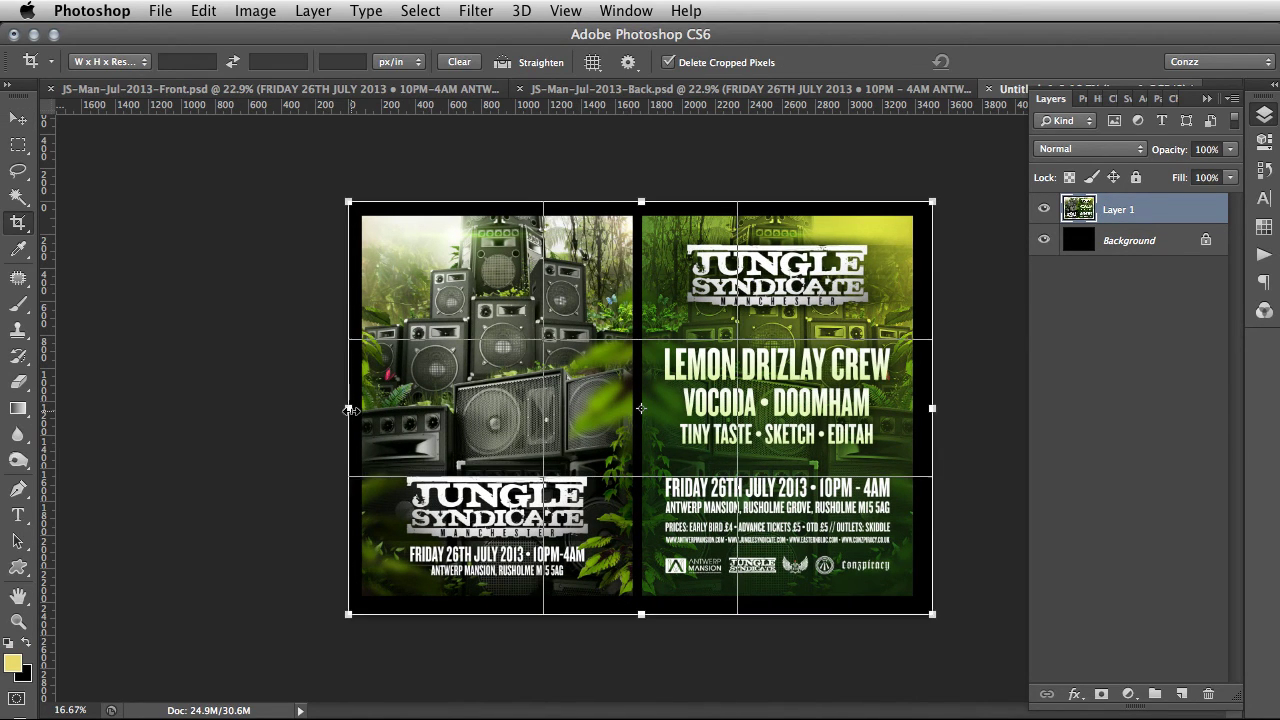
{"action": "left_click_drag", "start_coordinate": [349, 409], "coordinate": [351, 409]}
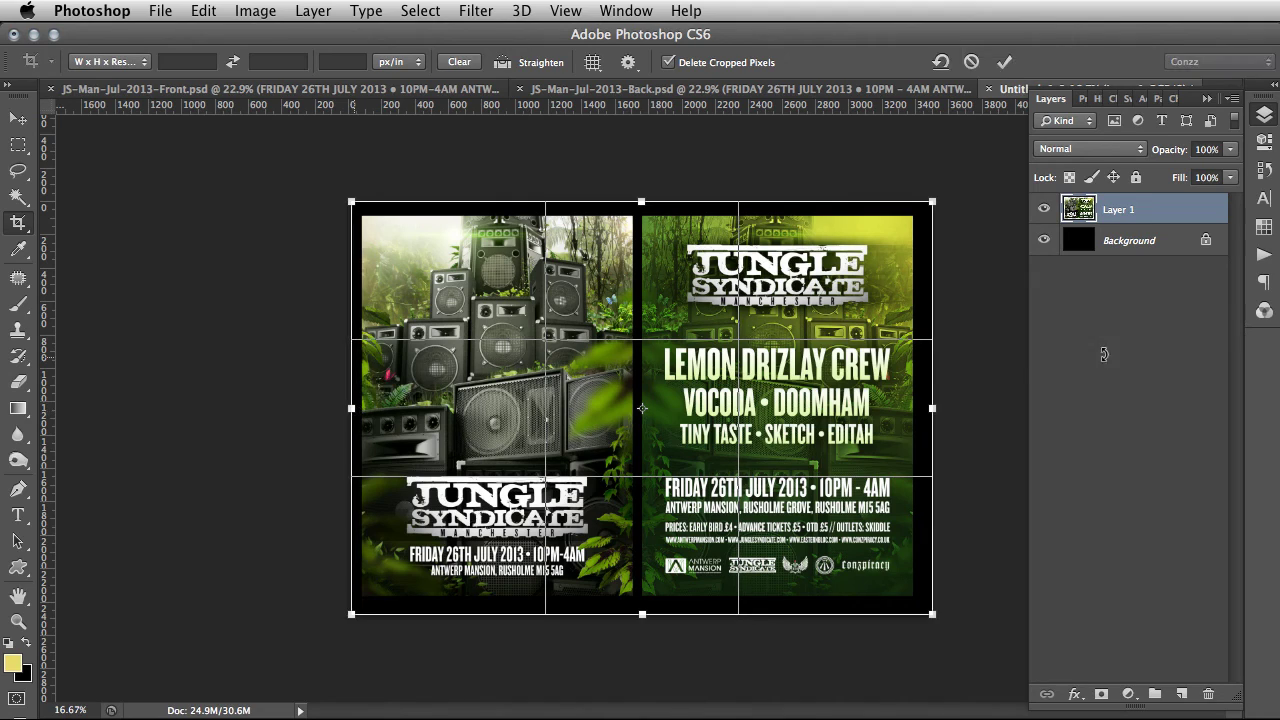
{"action": "left_click_drag", "start_coordinate": [927, 407], "coordinate": [916, 409]}
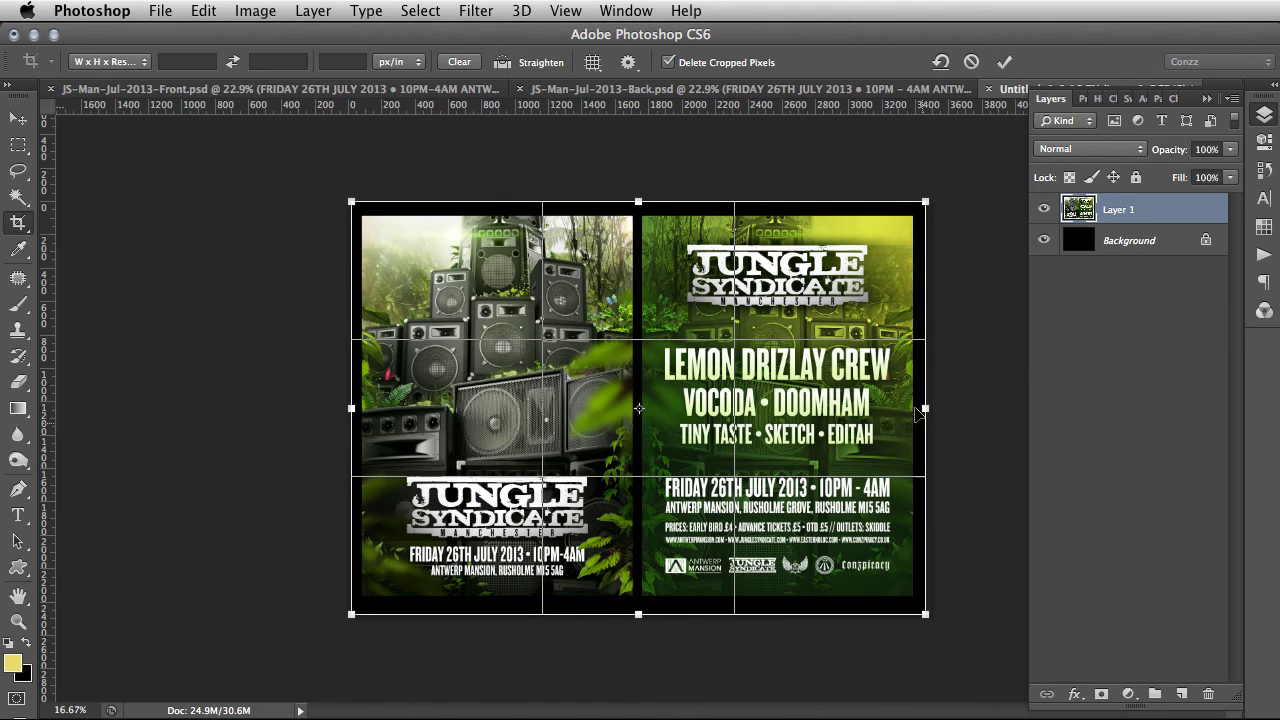
{"action": "left_click_drag", "start_coordinate": [638, 613], "coordinate": [638, 608]}
{"action": "left_click_drag", "start_coordinate": [641, 200], "coordinate": [643, 204]}
{"action": "key", "text": "Return"}
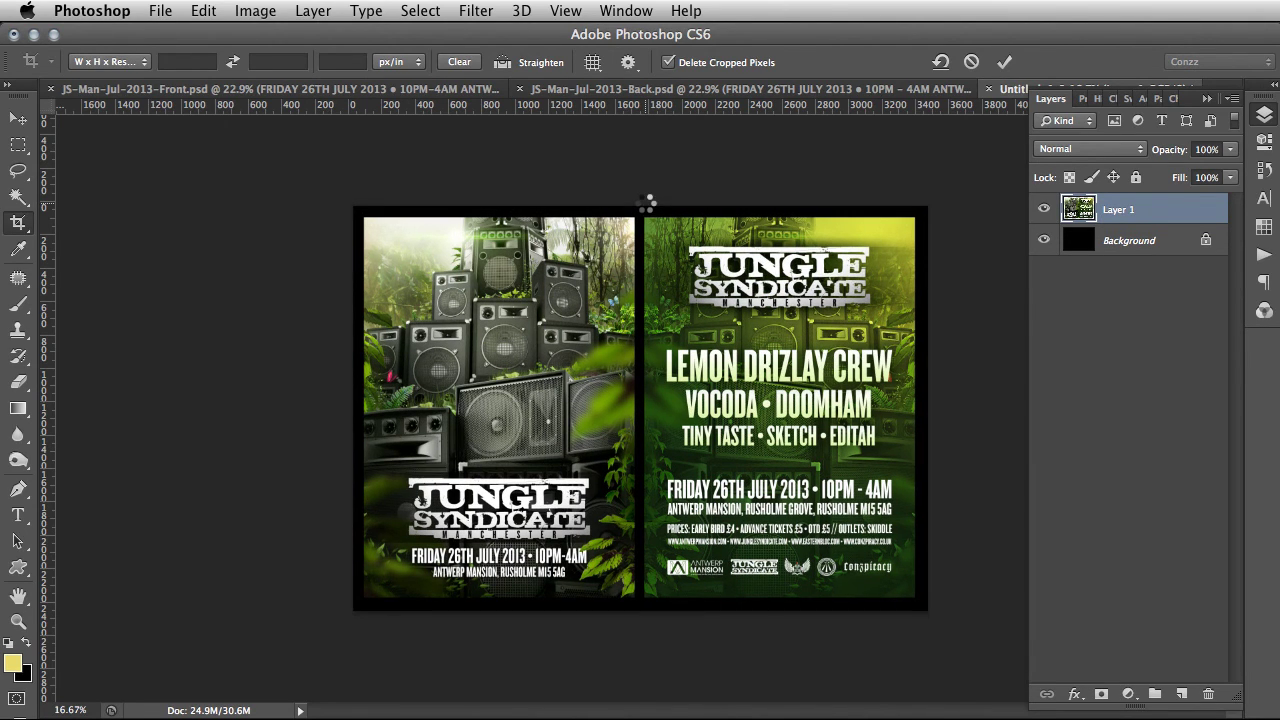
Step: Center the merged flyers horizontally and vertically on the cropped canvas, then clear the selection
{"action": "key", "text": "super+a"}
{"action": "key", "text": "v"}
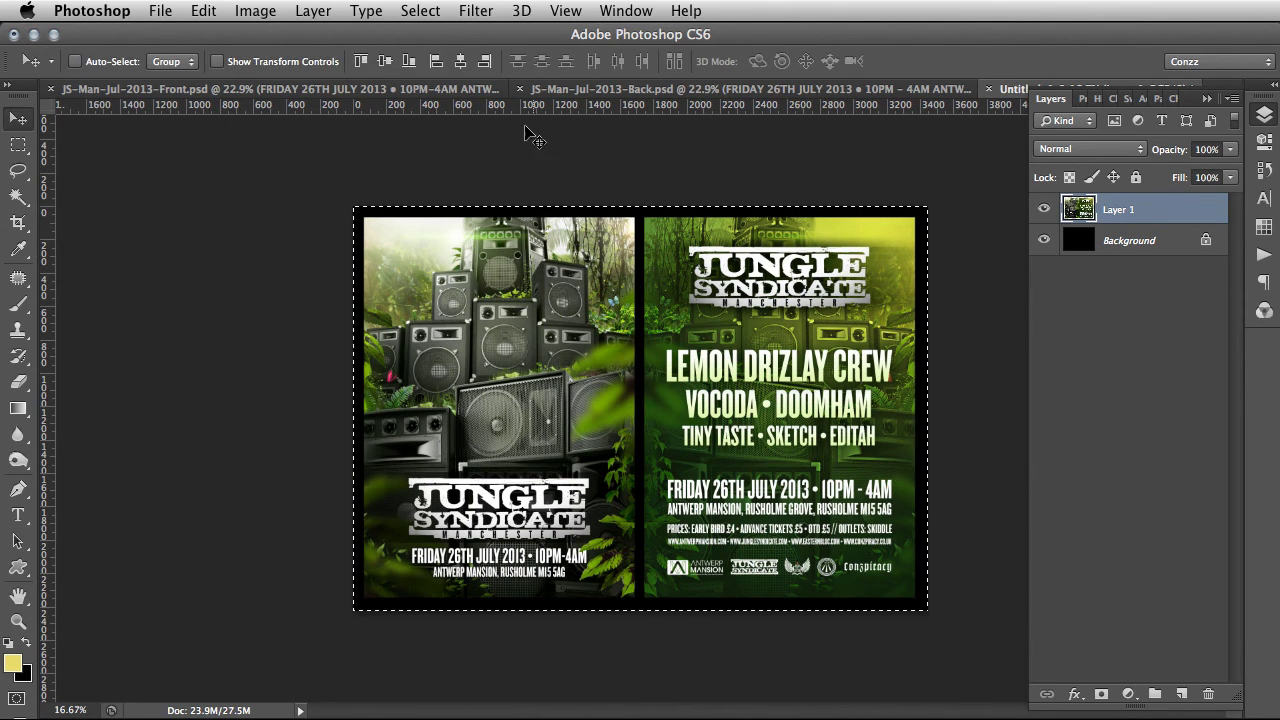
{"action": "left_click", "coordinate": [460, 61]}
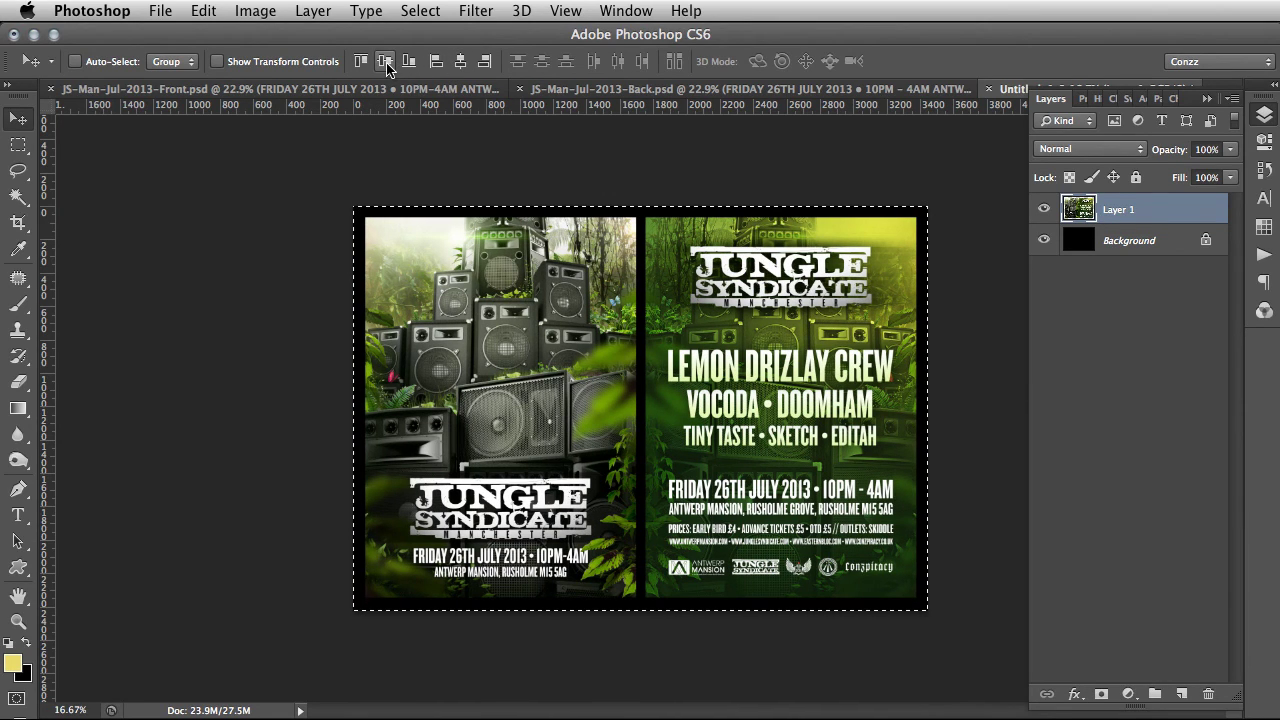
{"action": "left_click", "coordinate": [387, 64]}
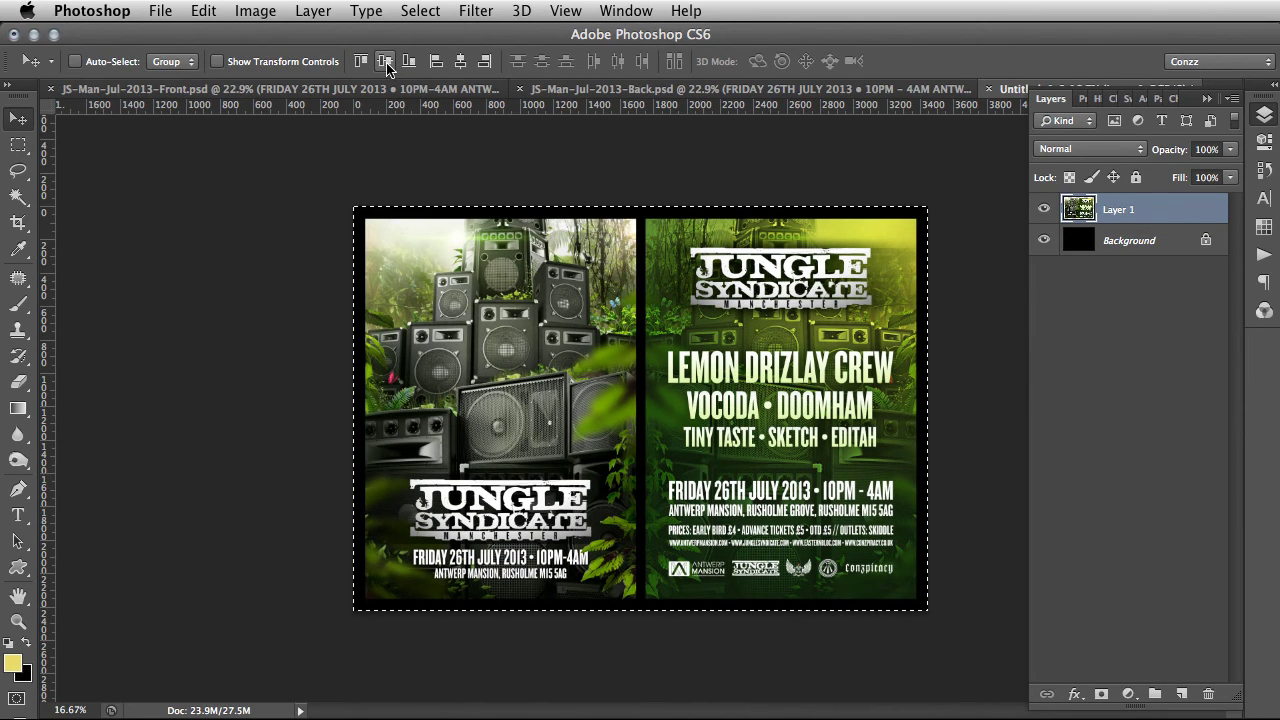
{"action": "key", "text": "super+d"}
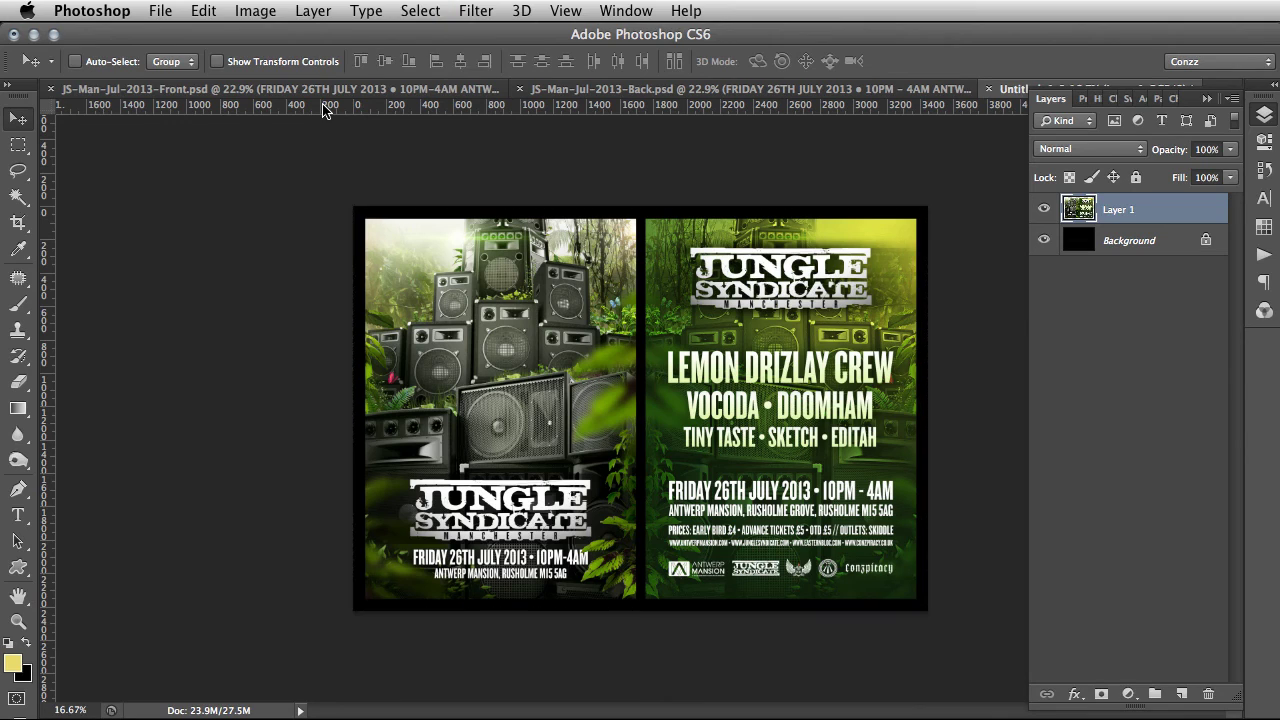
Step: Merge the flyers into the black background and save the image to the Desktop as JPEG, overwriting JS.jpg
{"action": "key", "text": "super+e"}
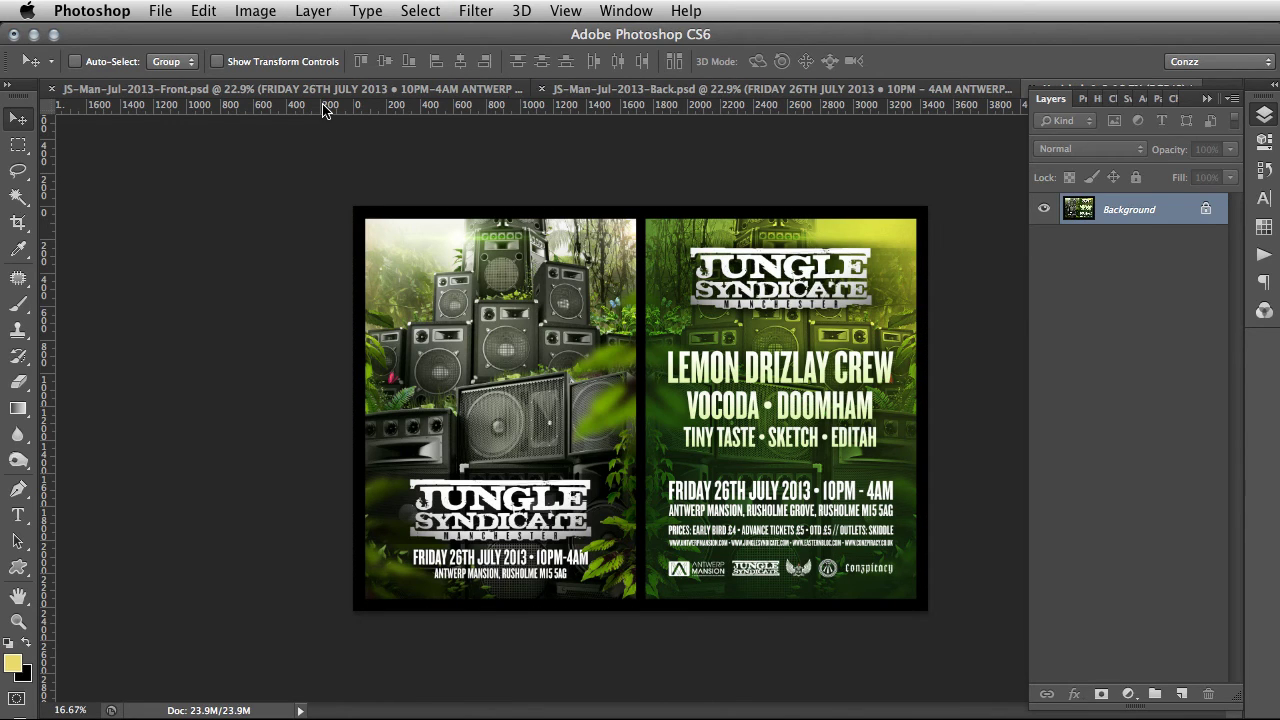
{"action": "key", "text": "super+s"}
{"action": "key", "text": "super+shift+d"}
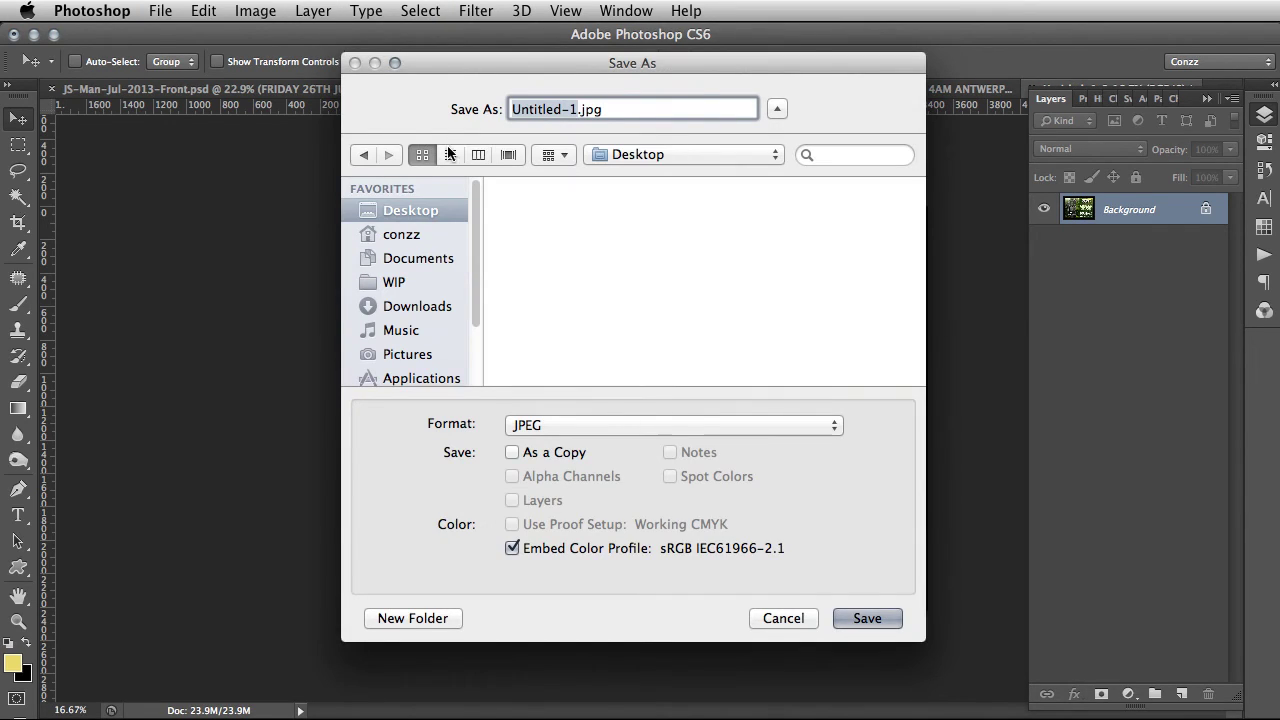
{"action": "left_click", "coordinate": [573, 203]}
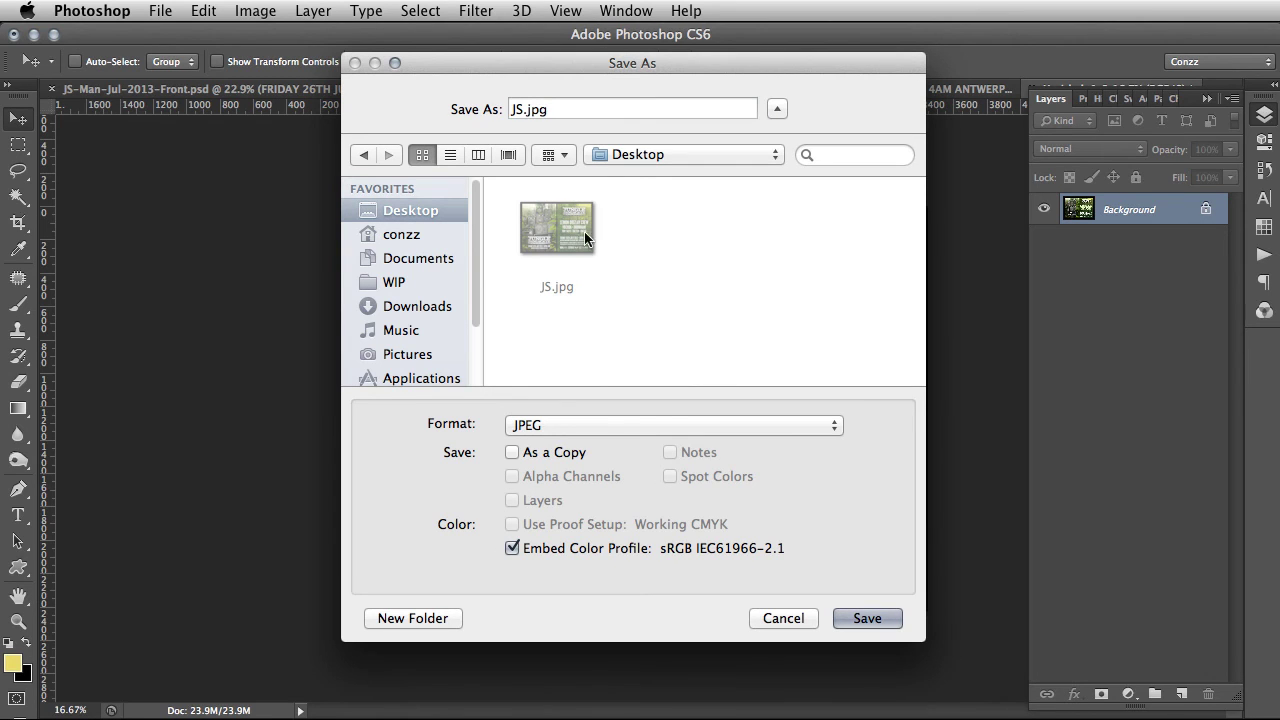
{"action": "left_click", "coordinate": [893, 618]}
{"action": "left_click", "coordinate": [790, 202]}
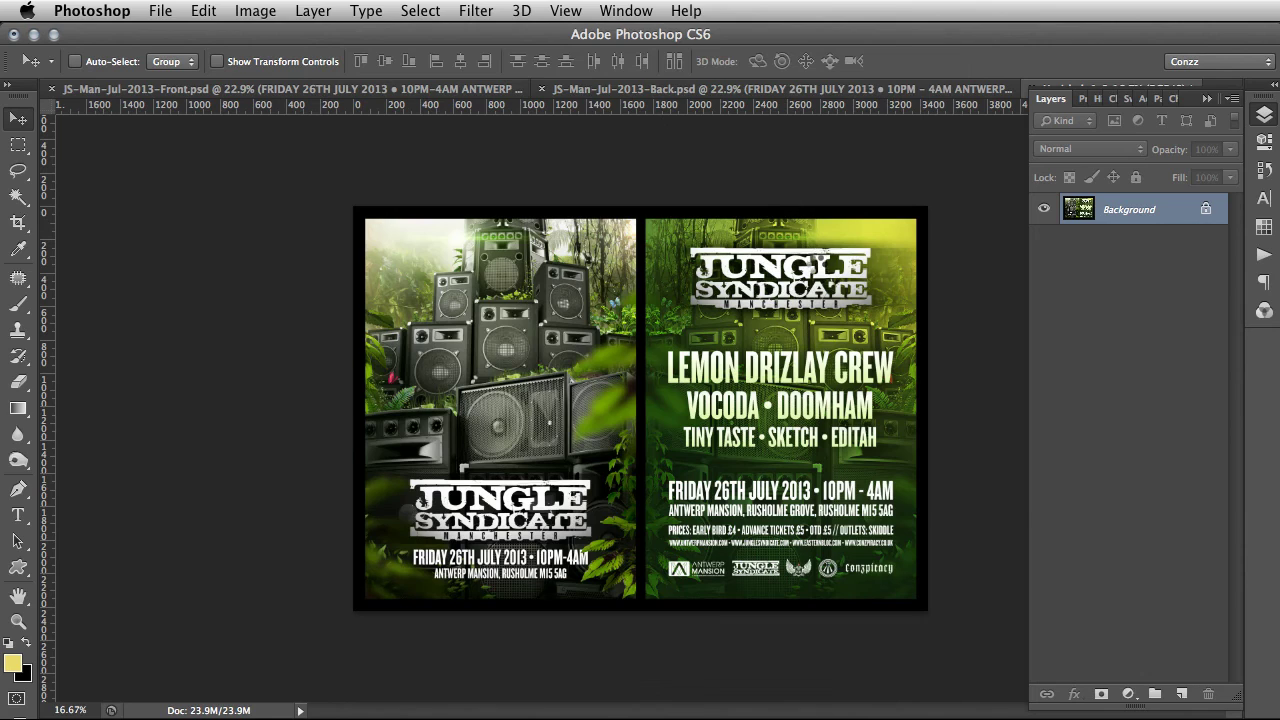
{"action": "left_click", "coordinate": [1069, 242]}
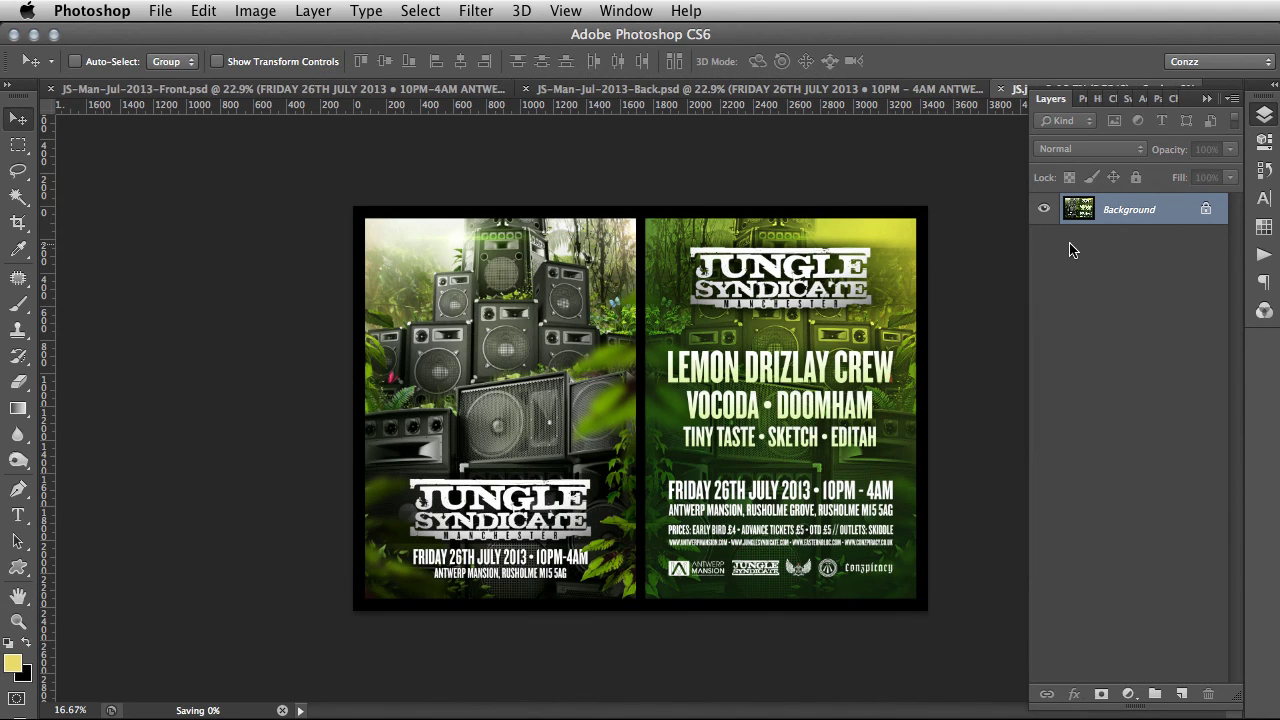
{"action": "left_click", "coordinate": [1206, 99]}
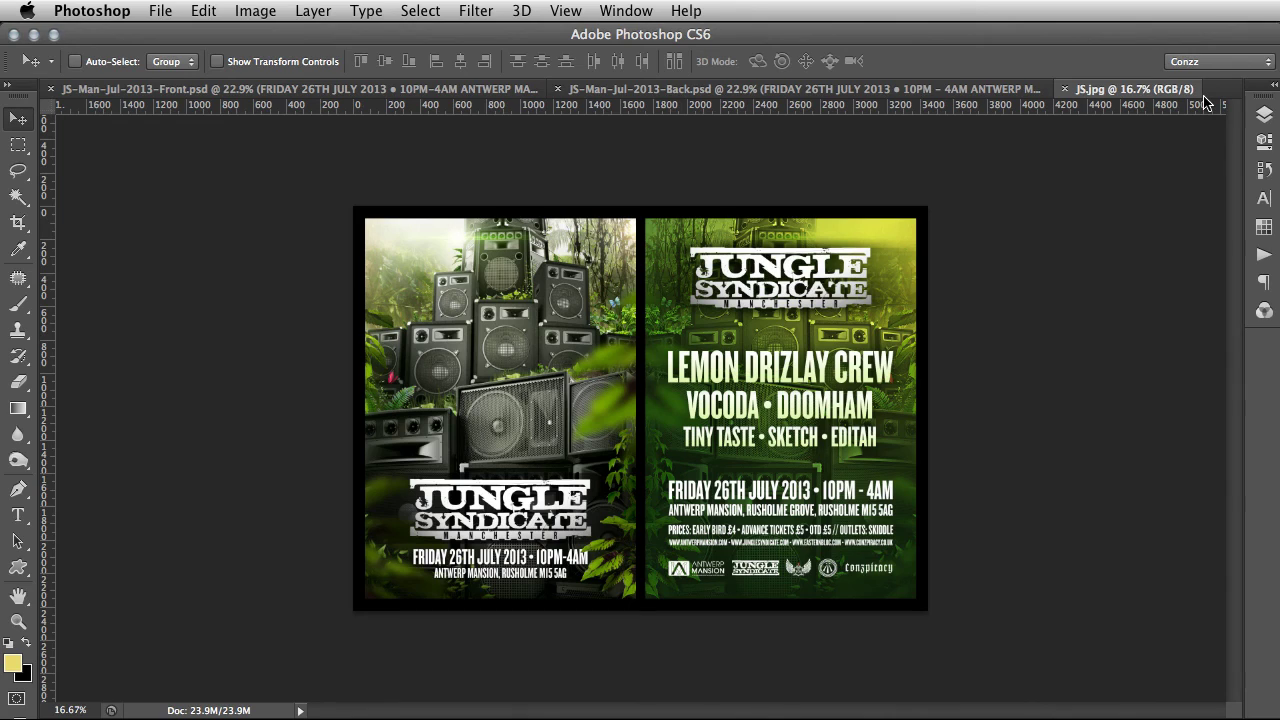